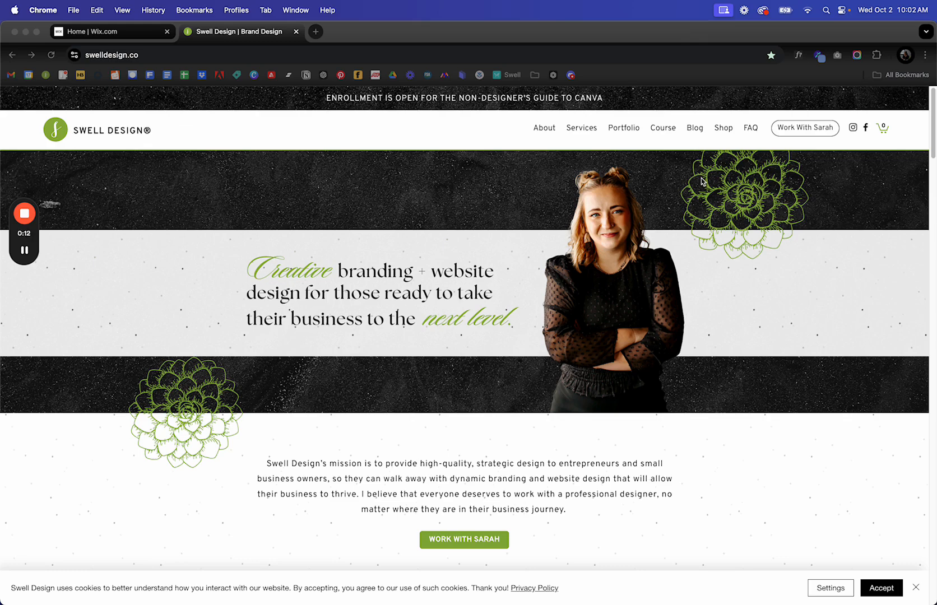
# Look over the live swelldesign.co homepage, then go back to the Wix dashboard tab.
pyautogui.scroll(-10, 673, 185)
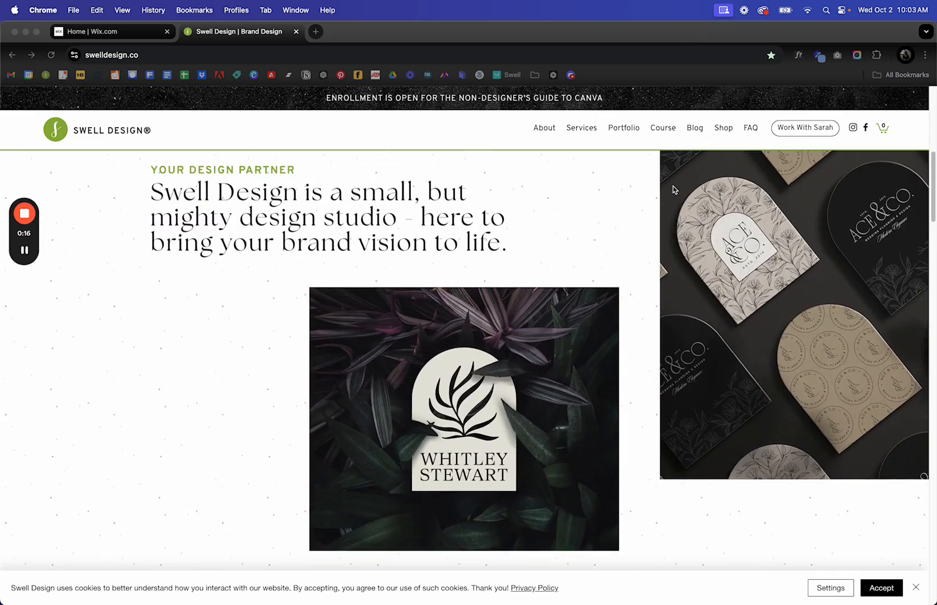
pyautogui.scroll(-1, 674, 189)
pyautogui.scroll(-10, 672, 189)
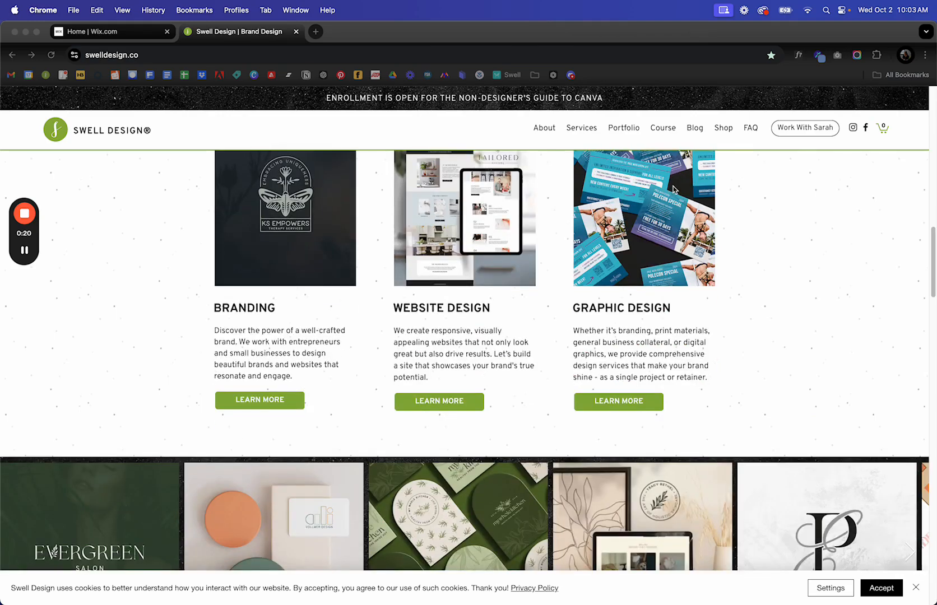
pyautogui.scroll(10, 672, 189)
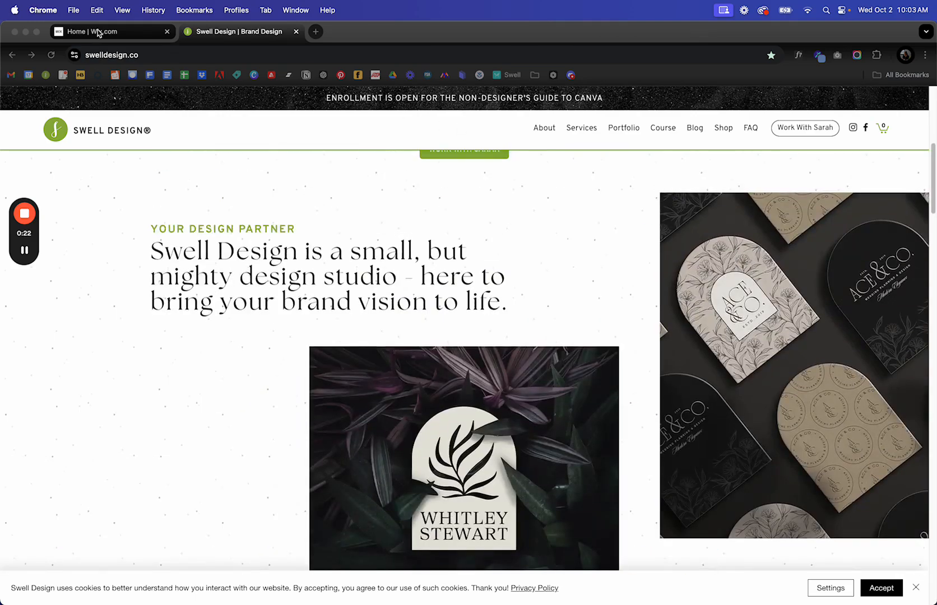
pyautogui.click(98, 33)
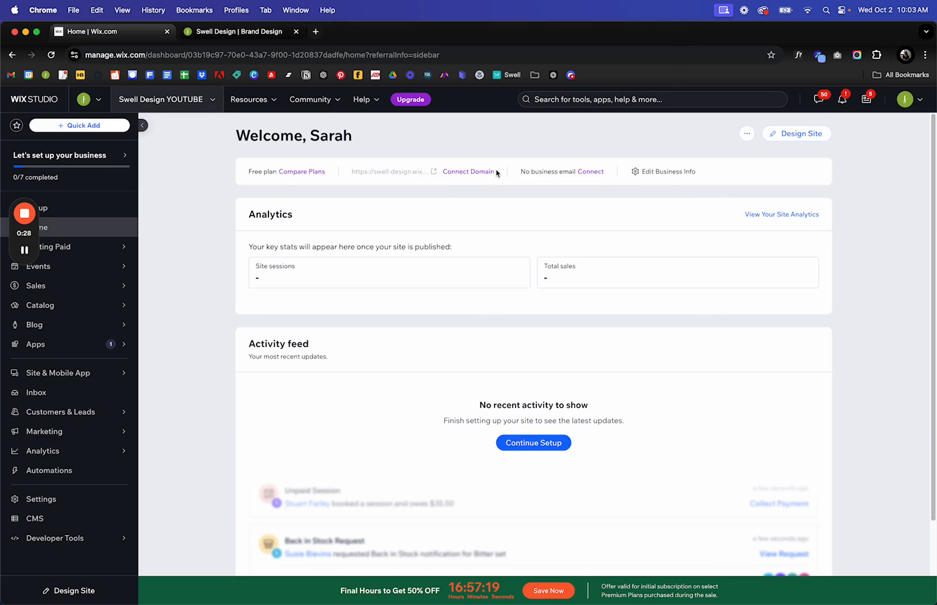
# Launch the Swell Design site in the Wix Website Editor with Design Site.
pyautogui.click(806, 138)
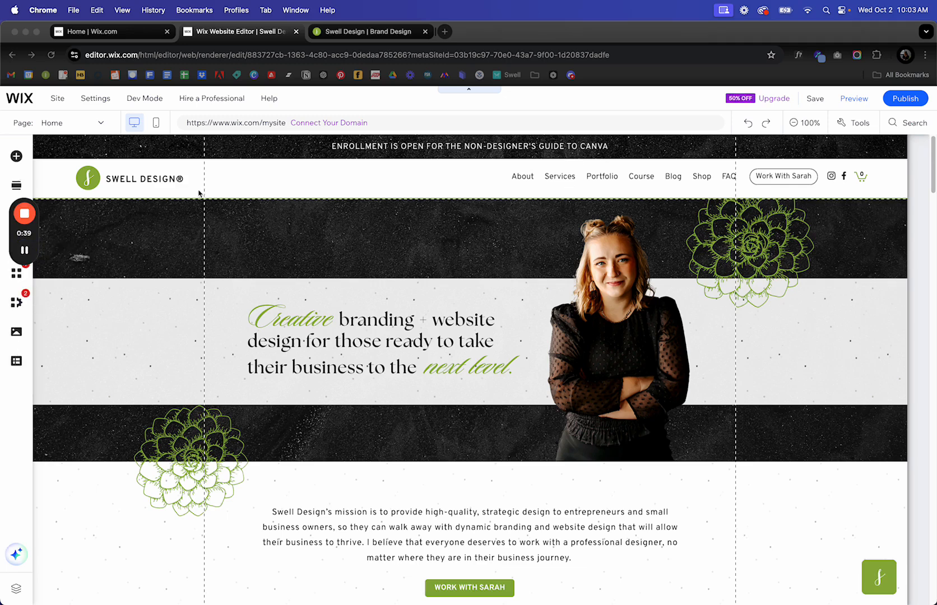
pyautogui.scroll(-5, 514, 222)
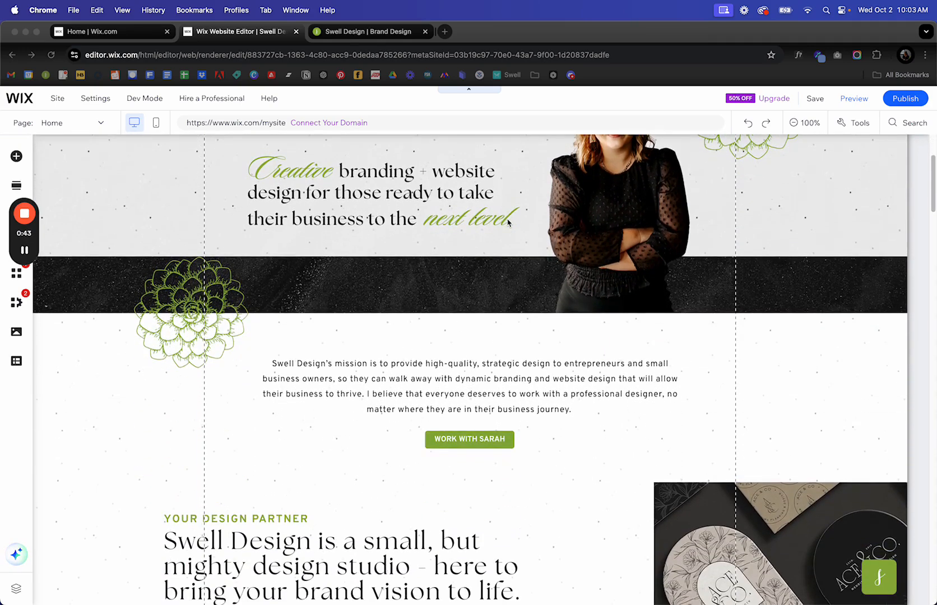
pyautogui.scroll(5, 506, 220)
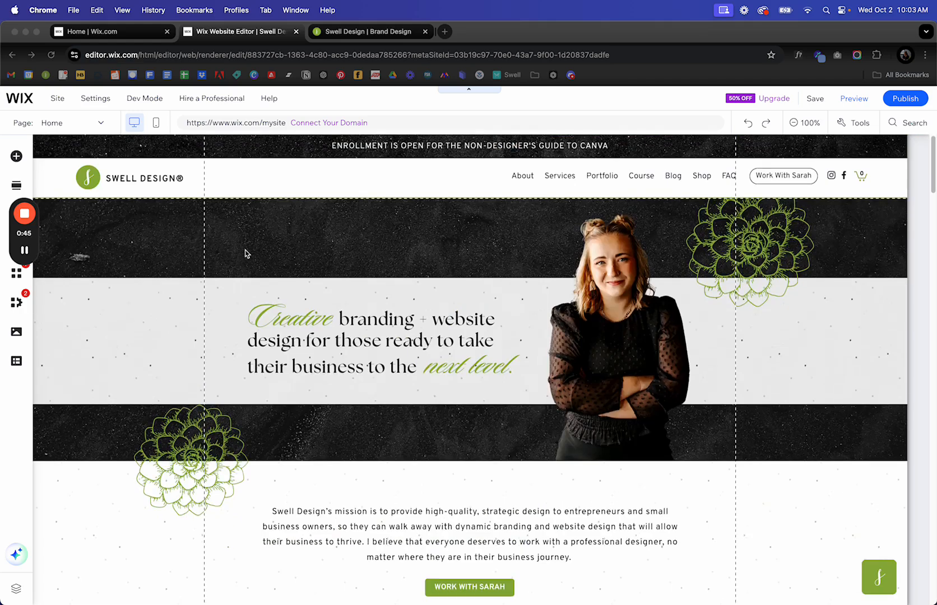
pyautogui.scroll(-15, 245, 253)
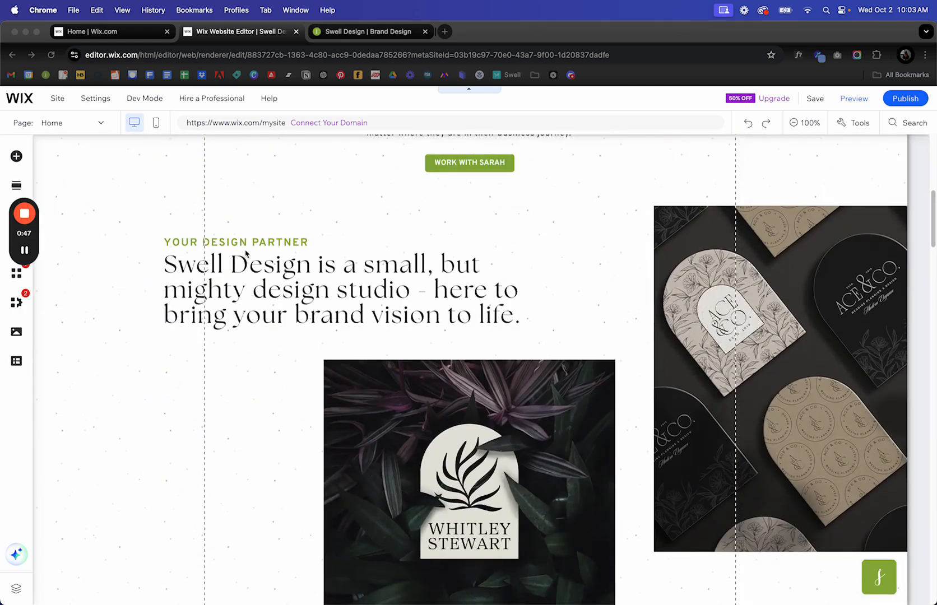
pyautogui.scroll(-6, 244, 253)
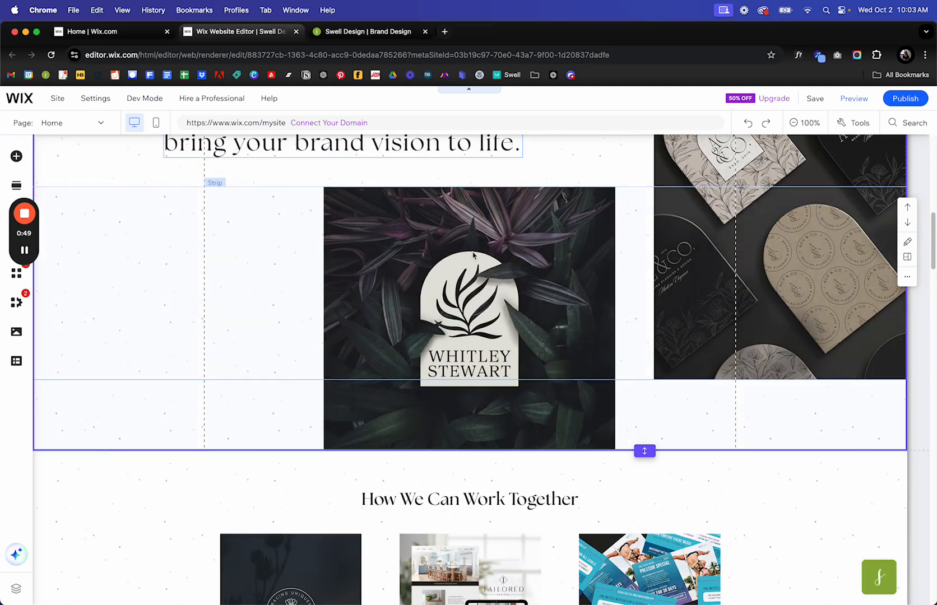
pyautogui.click(473, 256)
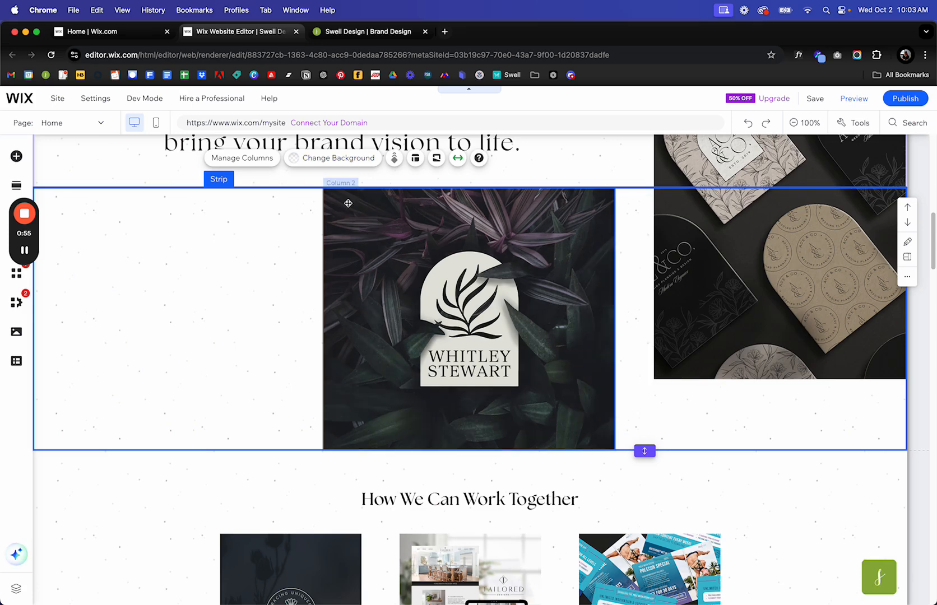
pyautogui.click(713, 158)
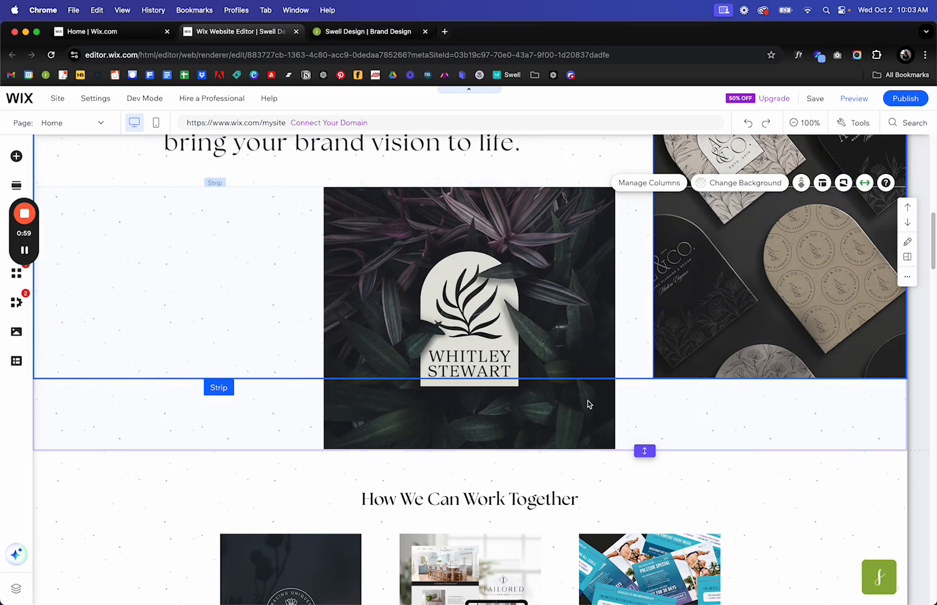
pyautogui.click(587, 404)
pyautogui.click(388, 249)
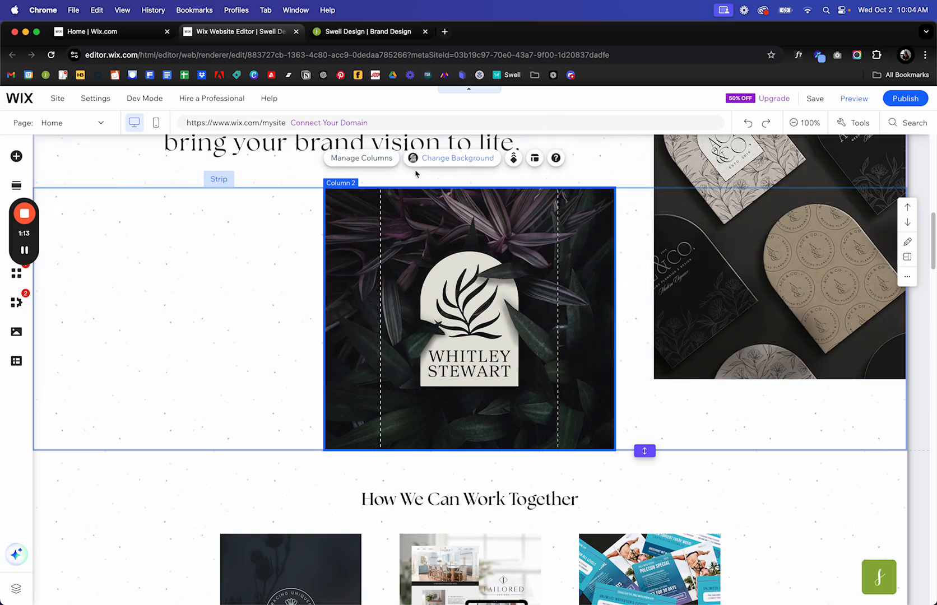
pyautogui.click(448, 158)
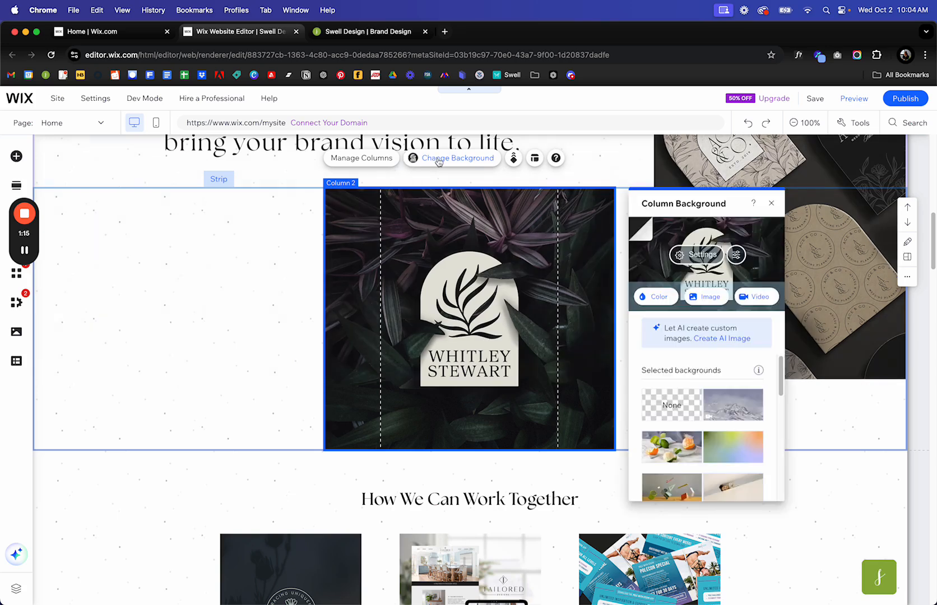
pyautogui.click(705, 298)
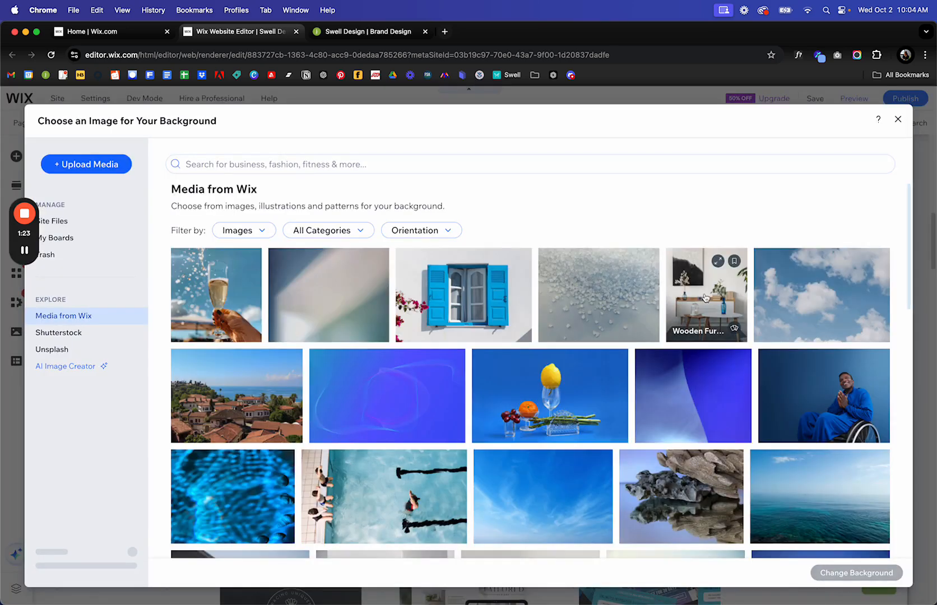
pyautogui.click(75, 228)
pyautogui.moveTo(417, 357)
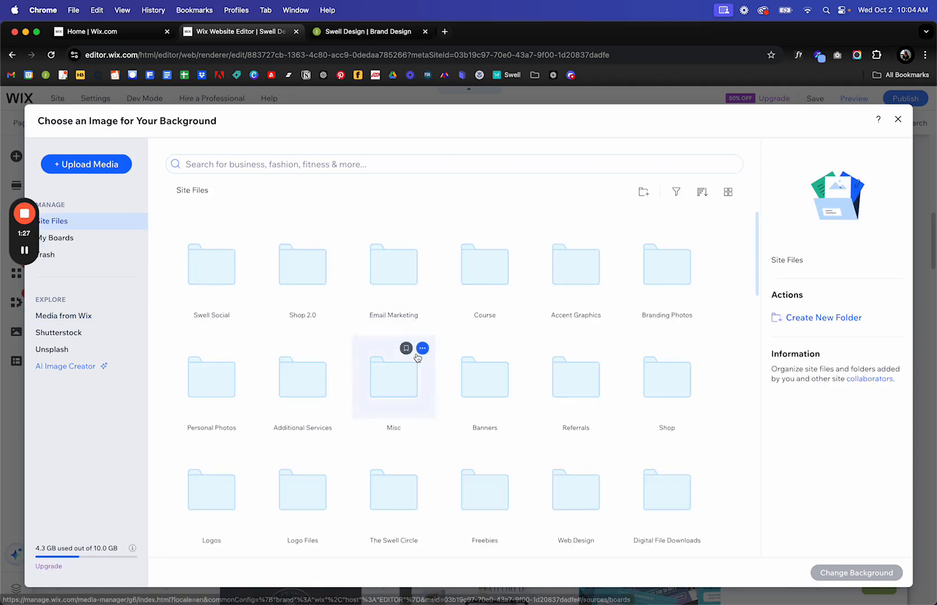
pyautogui.scroll(-5, 417, 357)
pyautogui.scroll(-6, 417, 357)
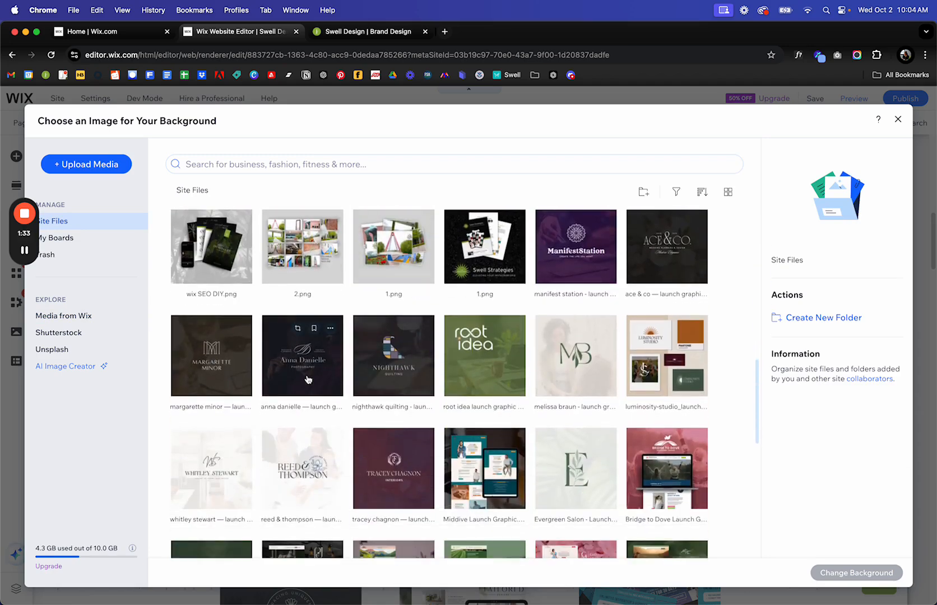
pyautogui.click(302, 364)
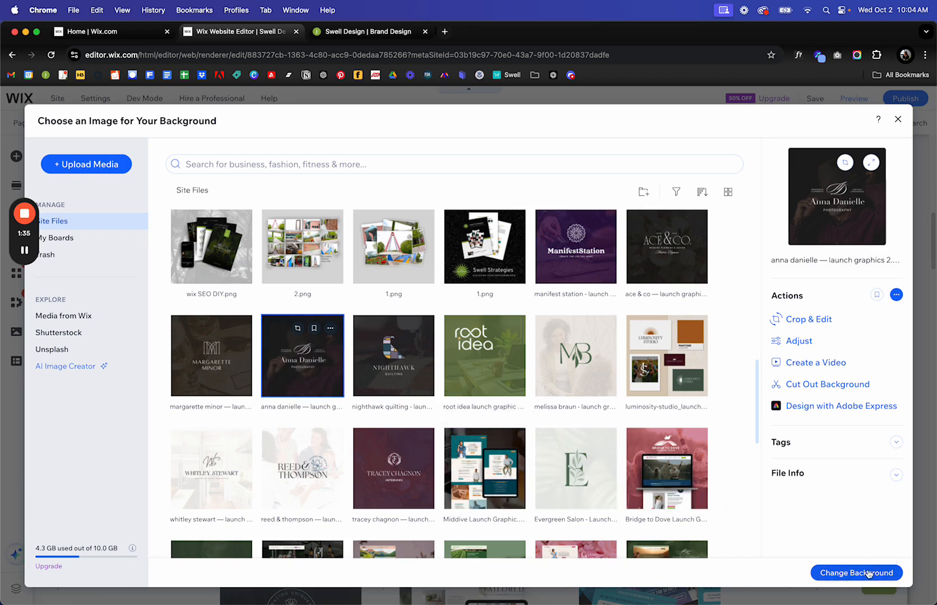
pyautogui.click(868, 573)
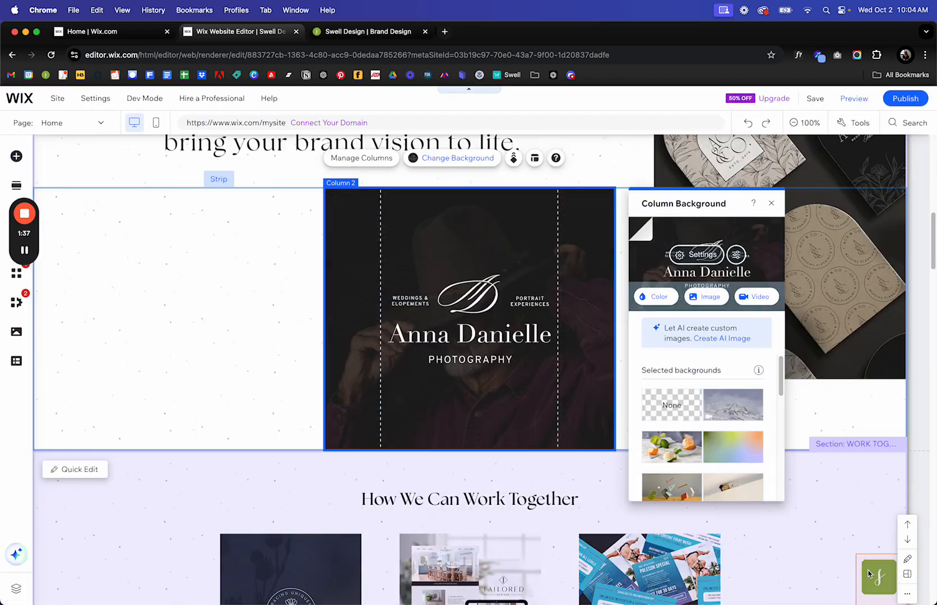
# Scroll to How We Can Work Together and select the Branding card's image.
pyautogui.click(273, 332)
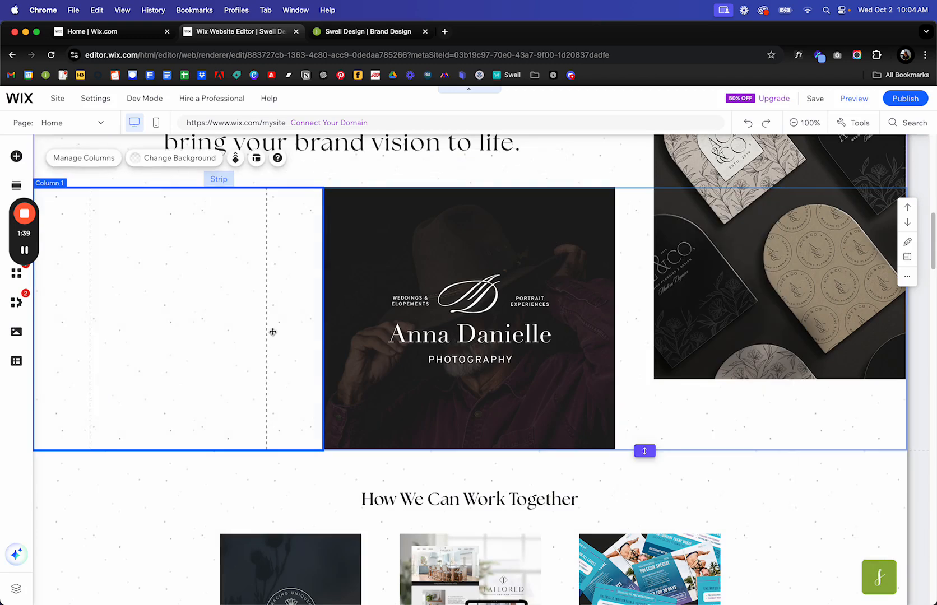
pyautogui.scroll(-5, 273, 332)
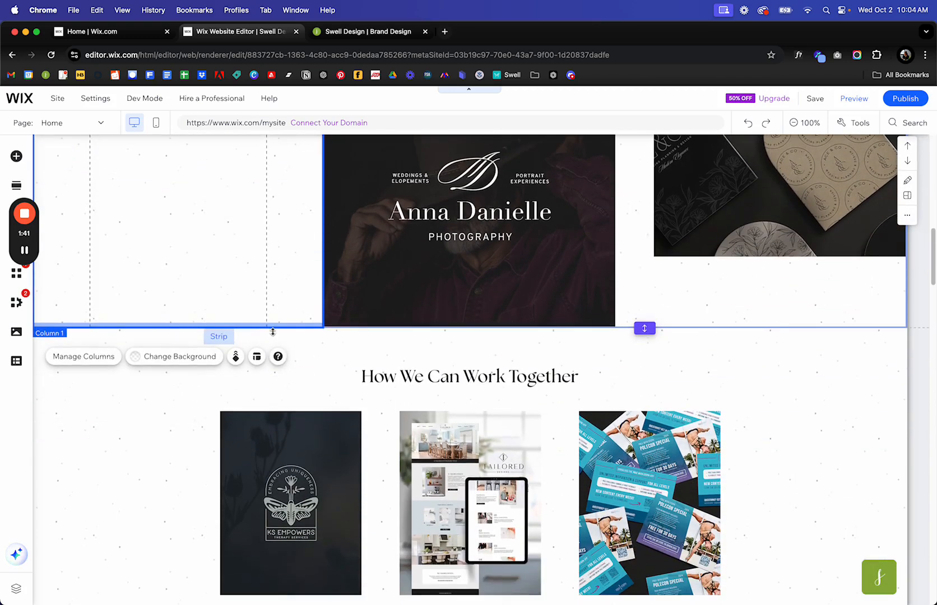
pyautogui.scroll(-4, 272, 333)
pyautogui.scroll(2, 389, 265)
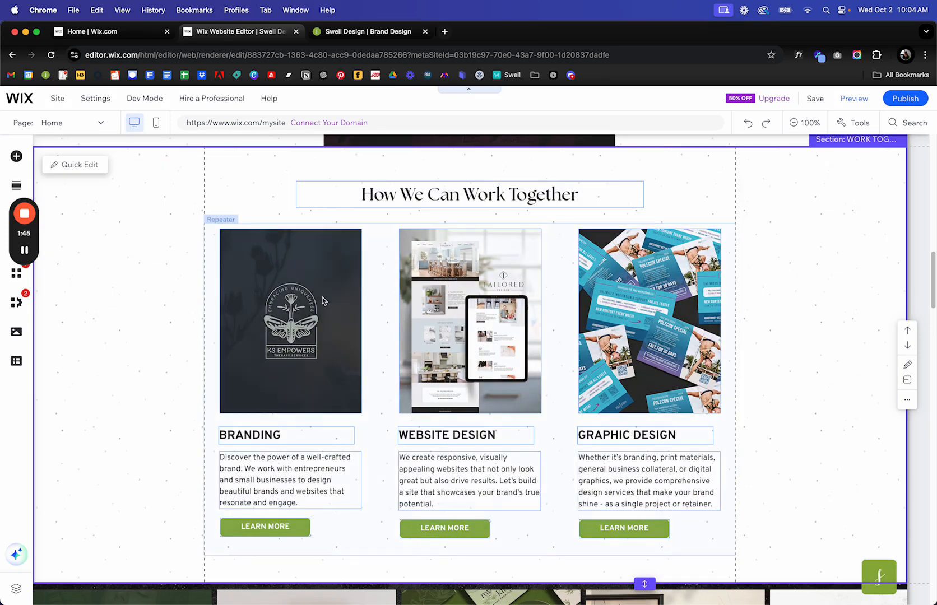
pyautogui.scroll(4, 490, 221)
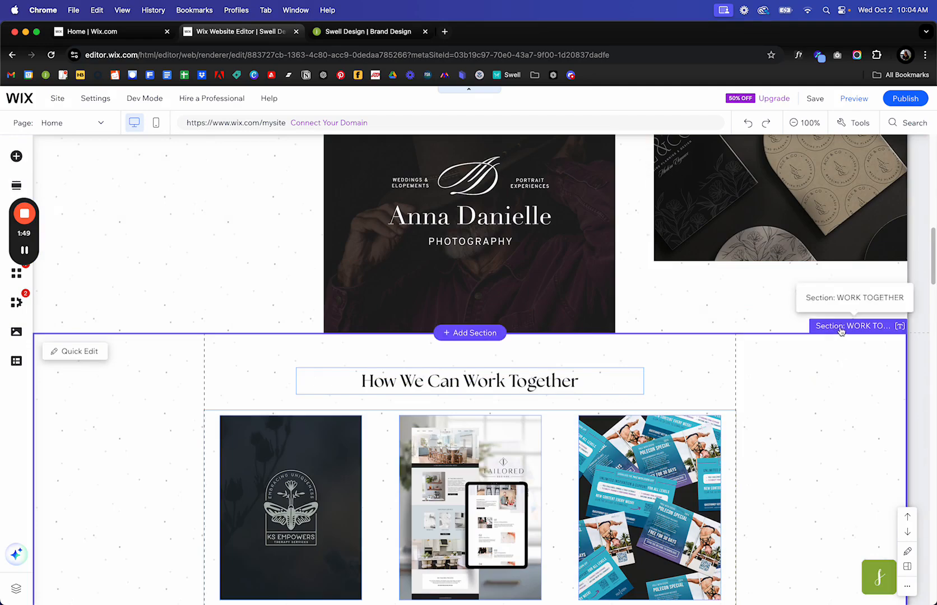
pyautogui.scroll(-6, 818, 385)
pyautogui.scroll(5, 819, 383)
pyautogui.scroll(-1, 238, 394)
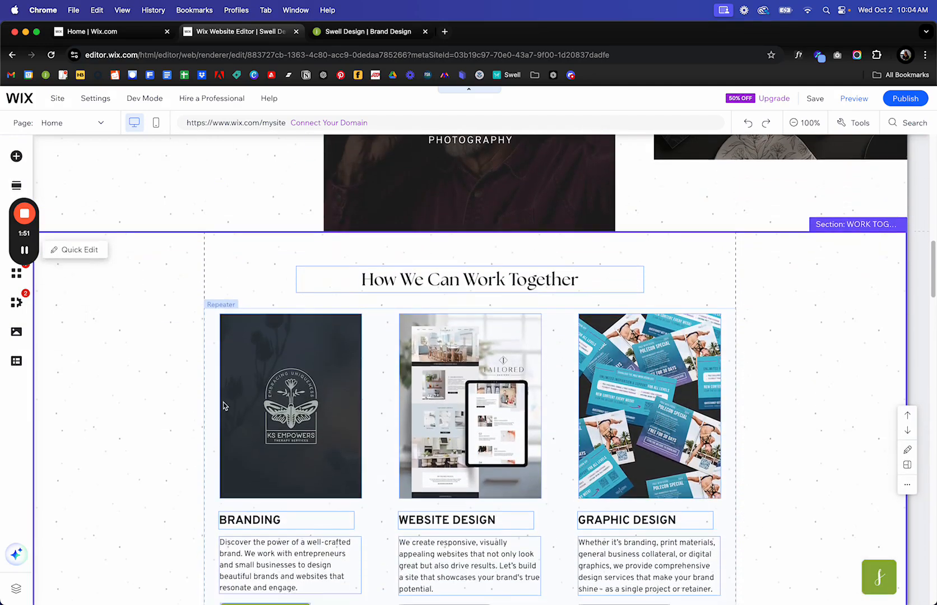
pyautogui.click(217, 369)
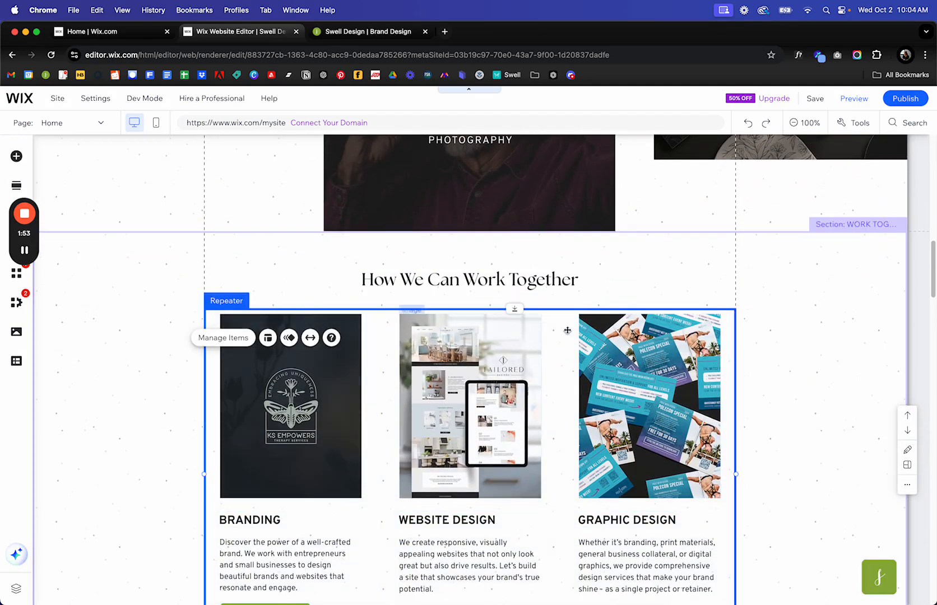
pyautogui.click(260, 405)
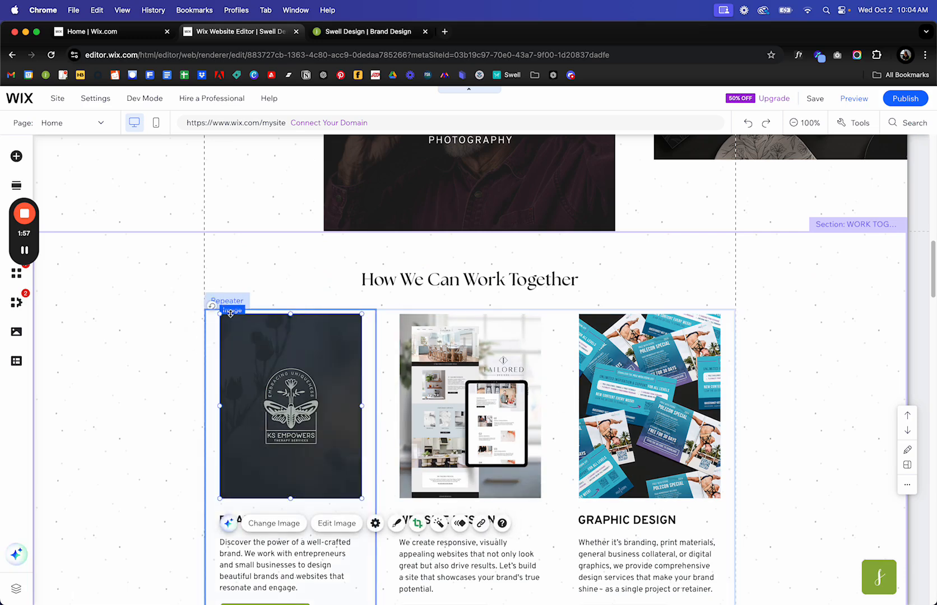
pyautogui.scroll(-2, 328, 481)
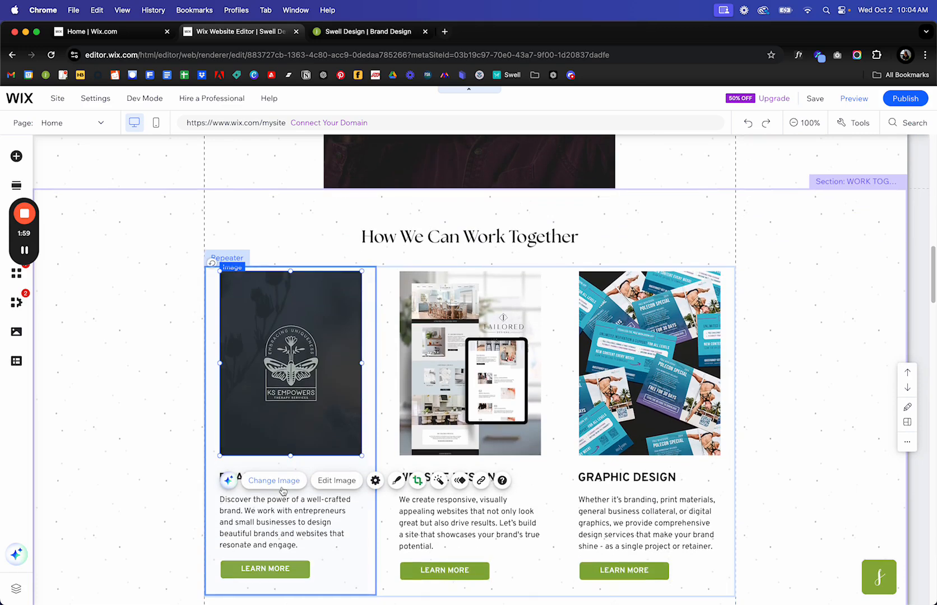
pyautogui.click(281, 489)
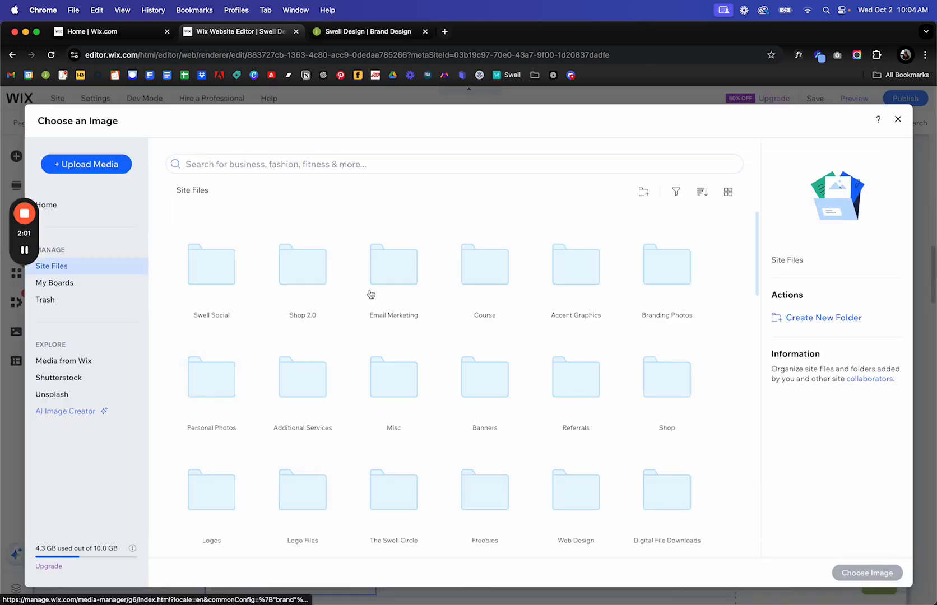
pyautogui.scroll(-5, 409, 345)
pyautogui.scroll(-5, 415, 357)
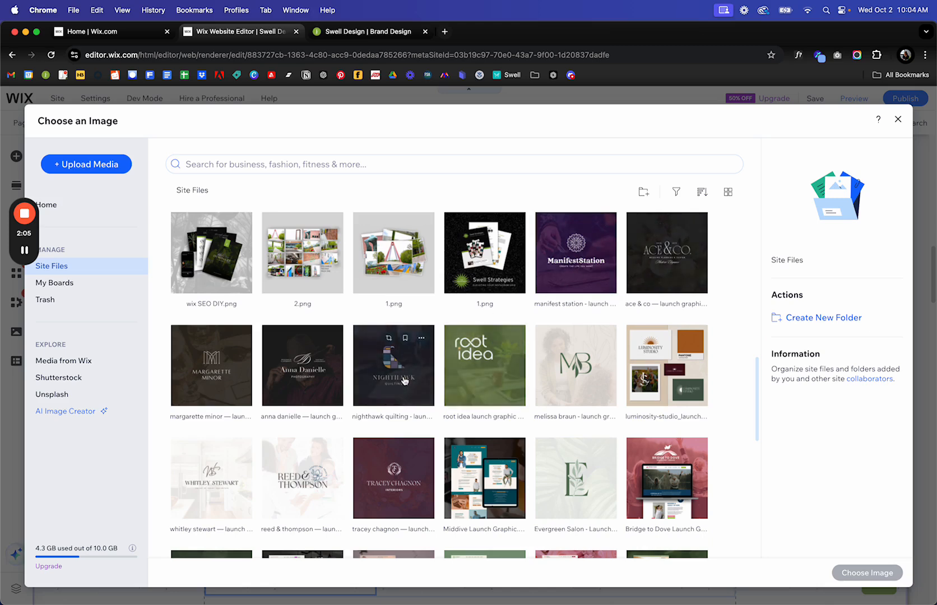
pyautogui.click(393, 370)
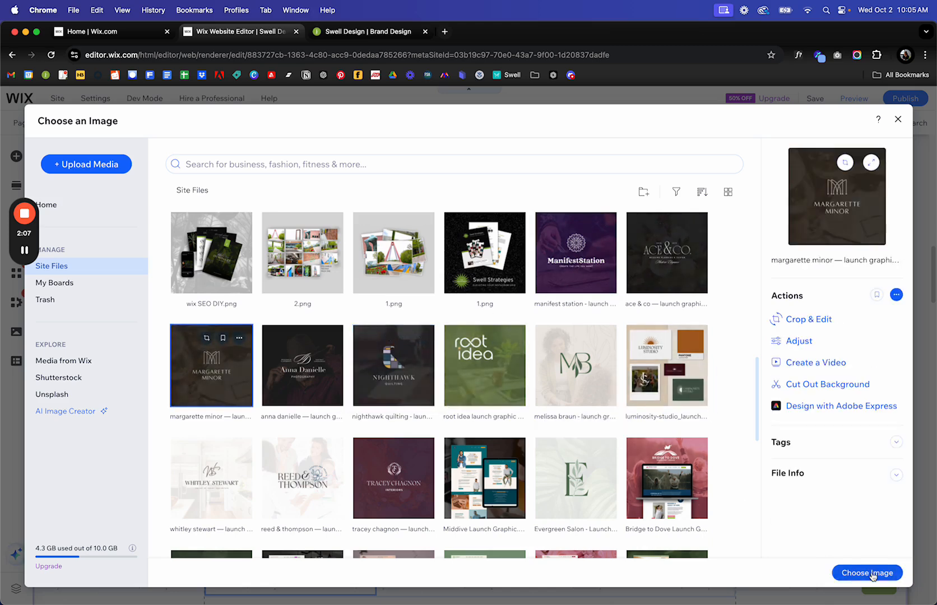
pyautogui.click(867, 572)
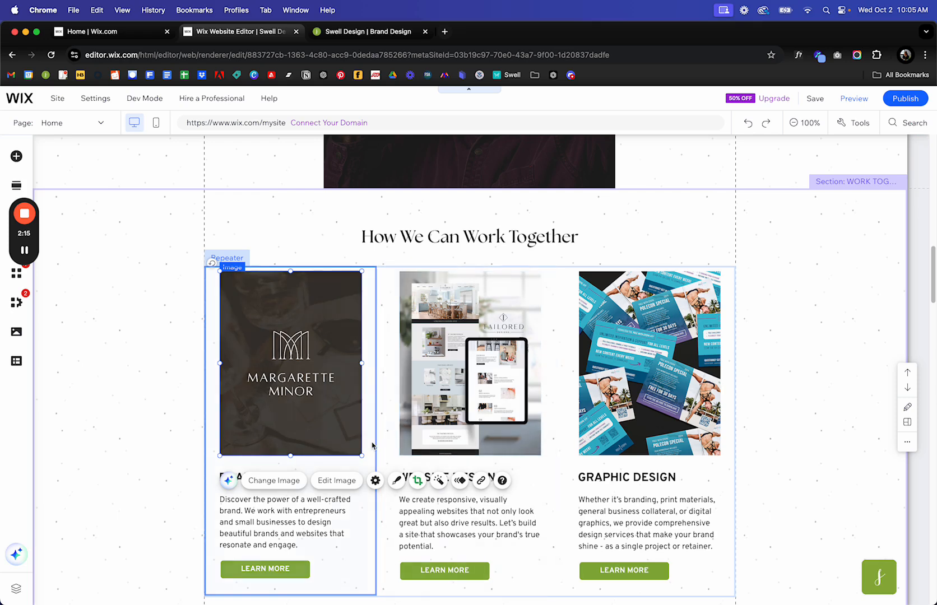
# Select the portfolio Pro Gallery and open its media organizer.
pyautogui.scroll(-3, 437, 437)
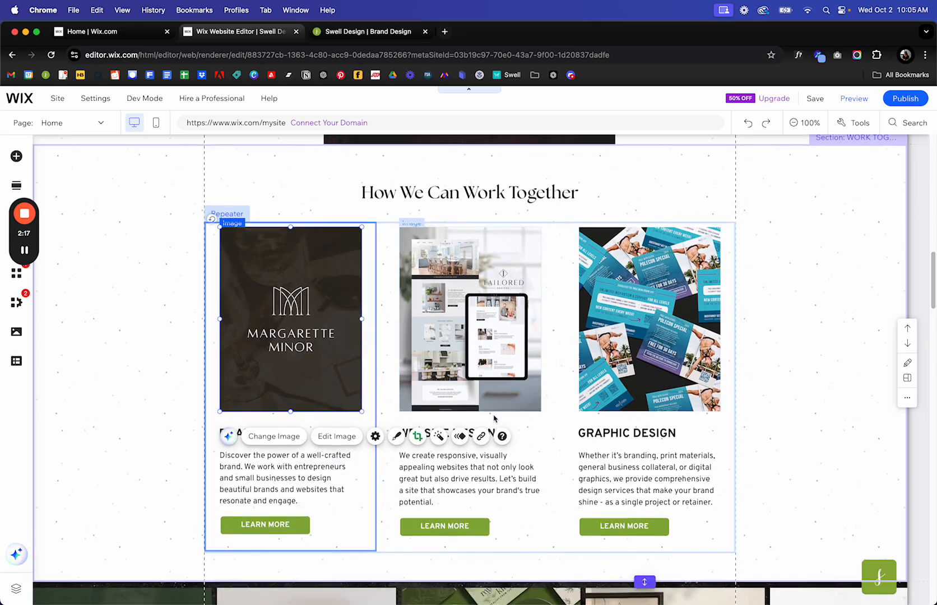
pyautogui.scroll(-5, 488, 423)
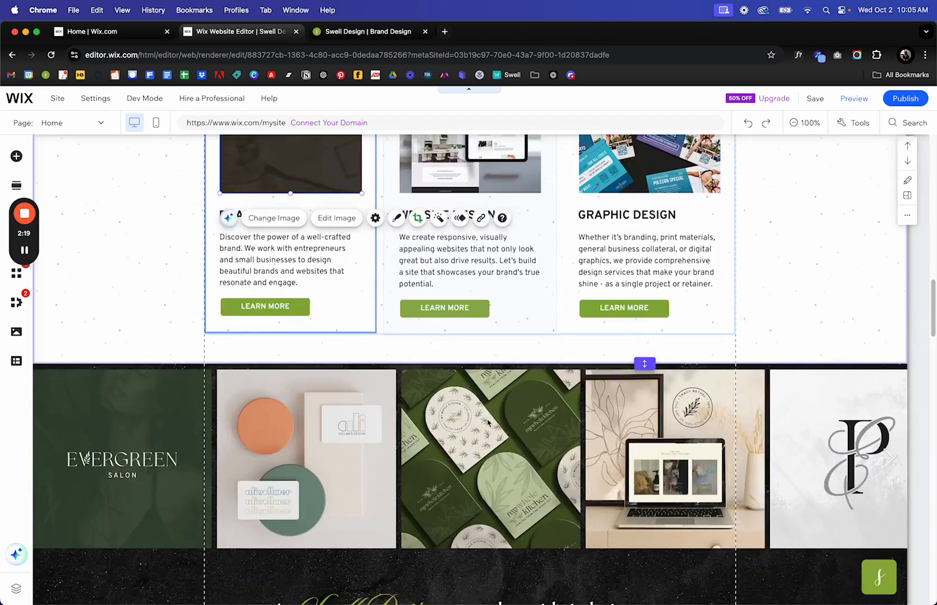
pyautogui.scroll(3, 560, 224)
pyautogui.scroll(9, 560, 185)
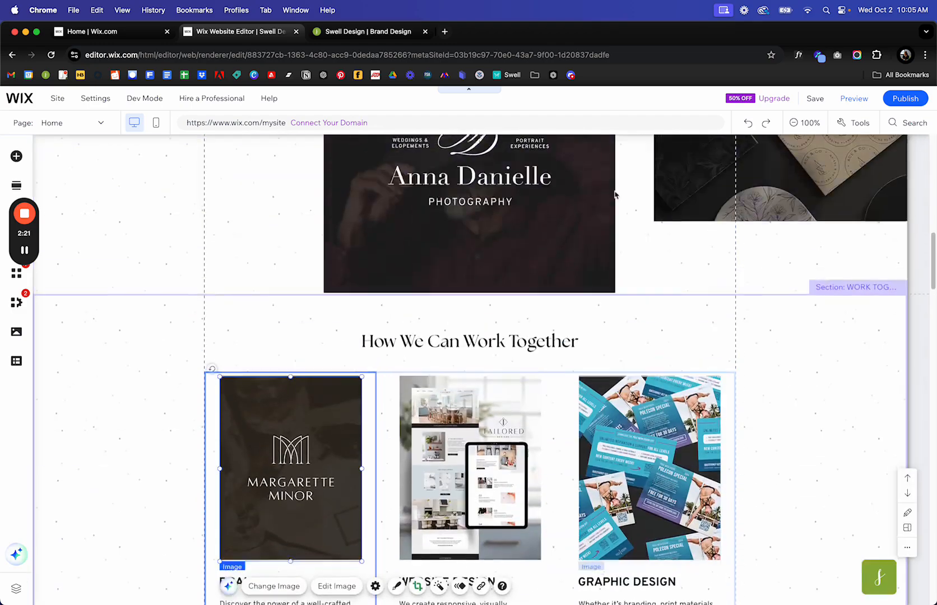
pyautogui.scroll(6, 422, 415)
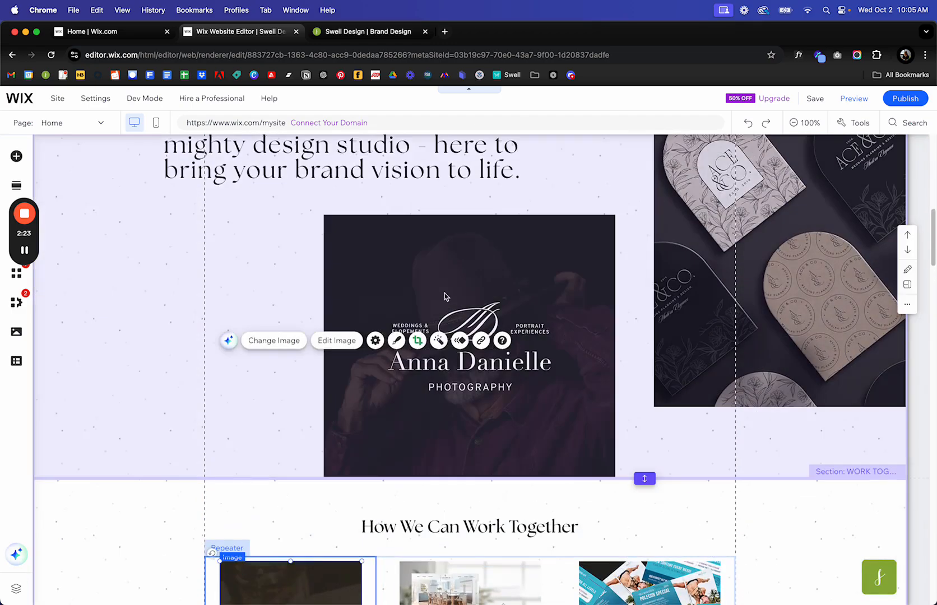
pyautogui.scroll(-3, 489, 406)
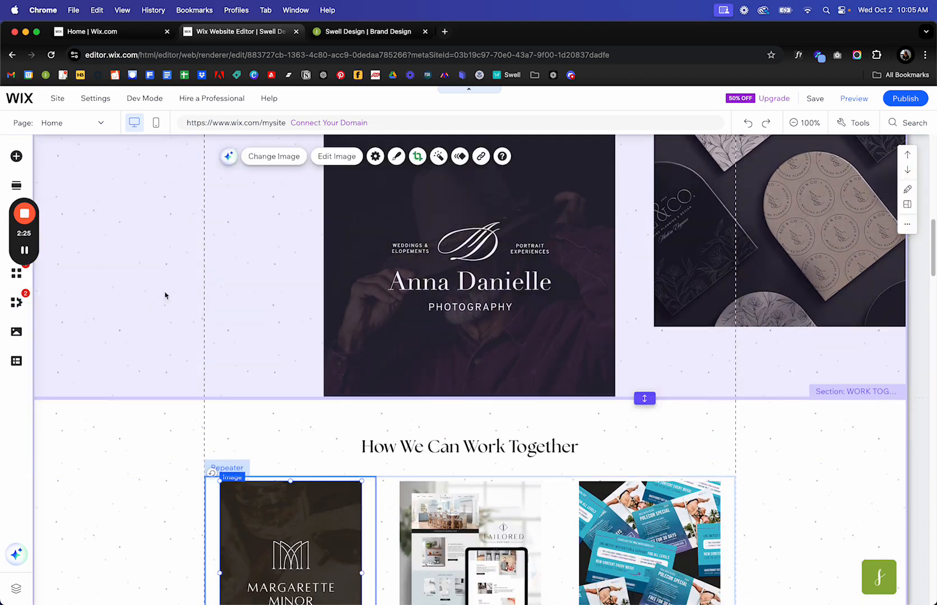
pyautogui.scroll(-6, 186, 356)
pyautogui.scroll(-9, 224, 353)
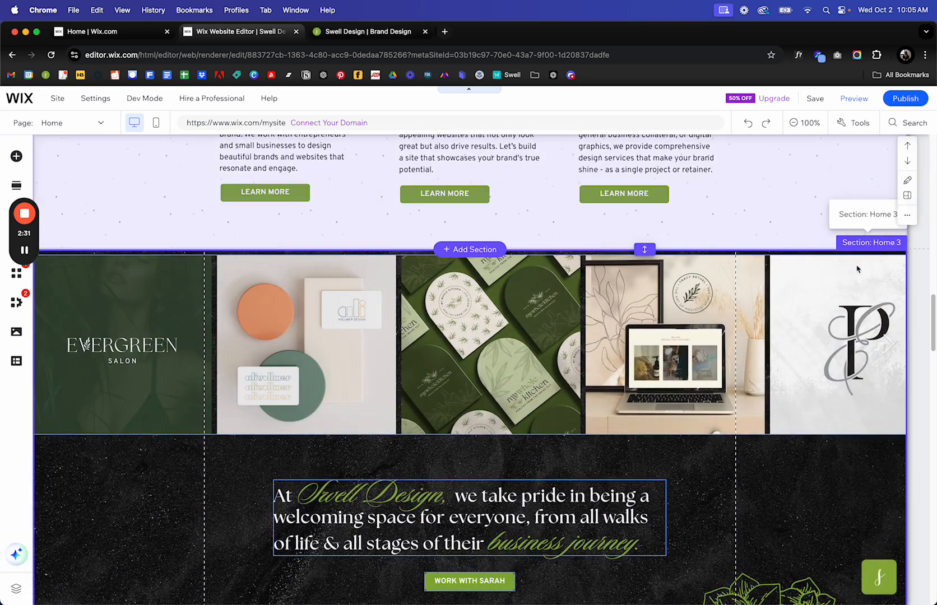
pyautogui.click(549, 315)
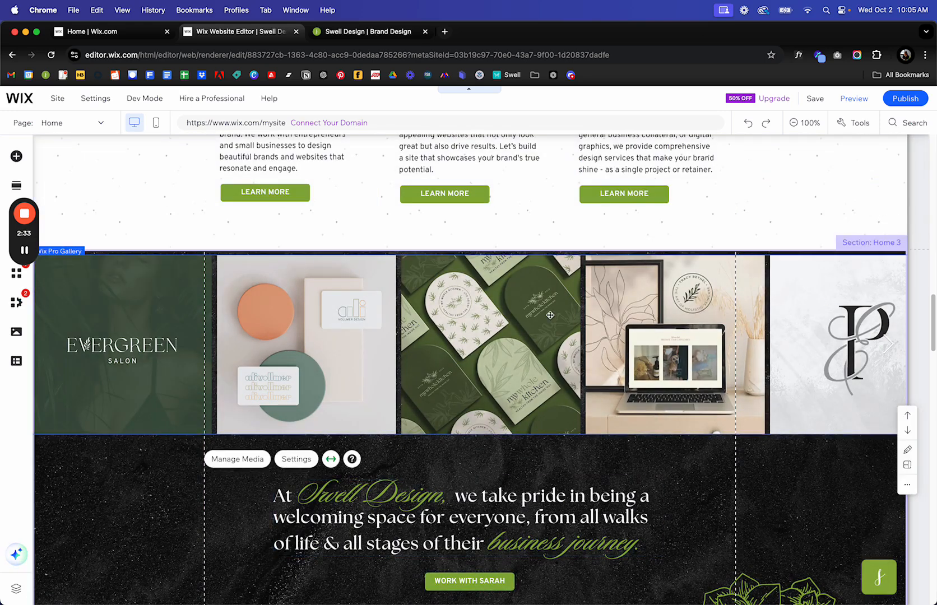
pyautogui.click(238, 459)
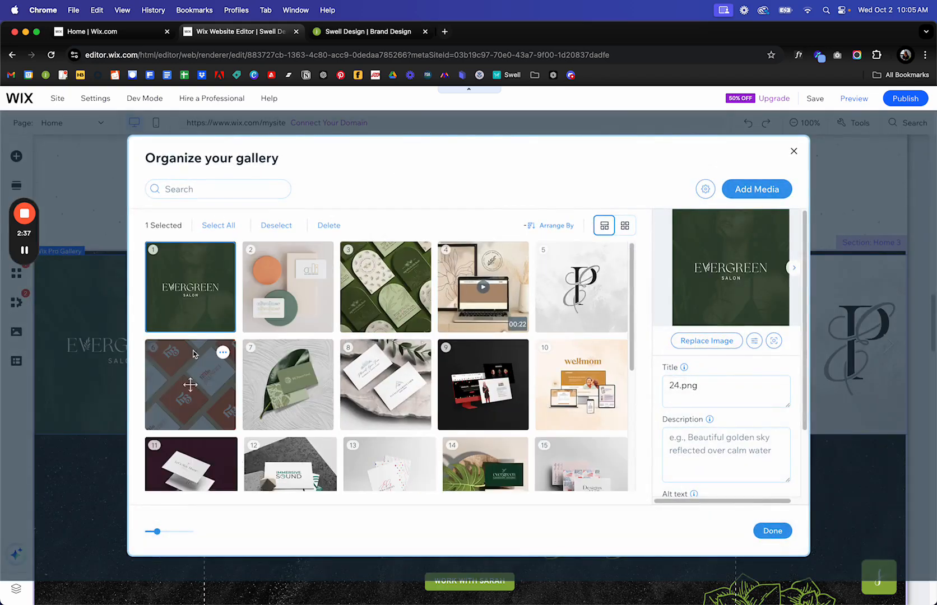
pyautogui.scroll(-3, 572, 419)
pyautogui.scroll(-2, 571, 419)
pyautogui.scroll(5, 571, 419)
pyautogui.moveTo(477, 409)
pyautogui.mouseDown()
pyautogui.moveTo(342, 404)
pyautogui.moveTo(466, 404)
pyautogui.moveTo(467, 395)
pyautogui.mouseUp()
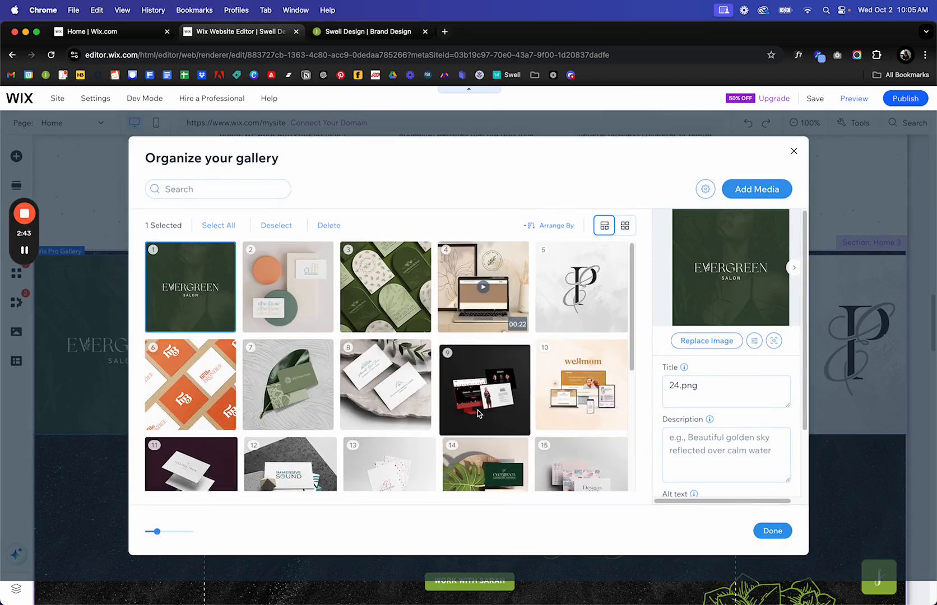
# Add the green Evergreen stationery mockup image to the gallery.
pyautogui.click(775, 190)
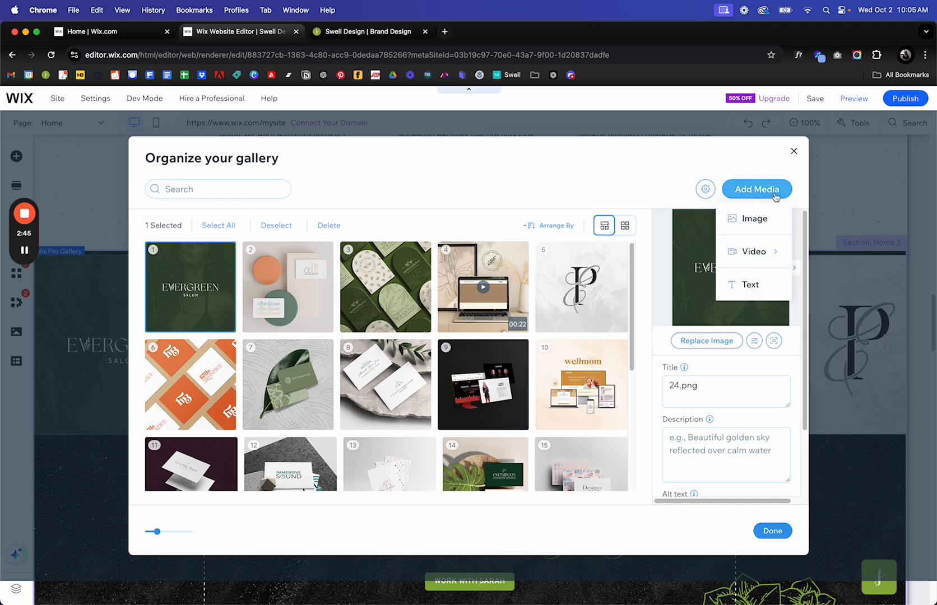
pyautogui.click(753, 216)
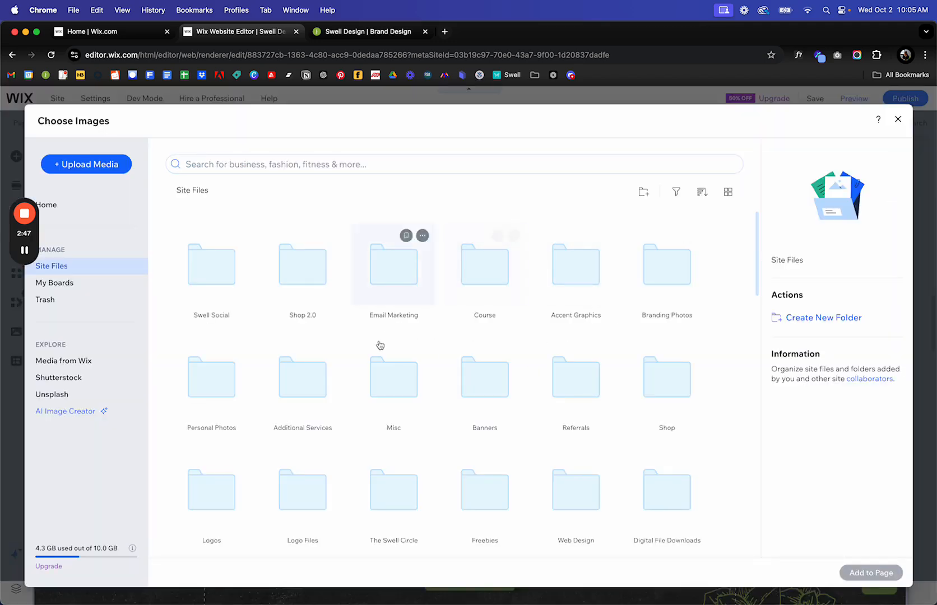
pyautogui.scroll(-10, 379, 347)
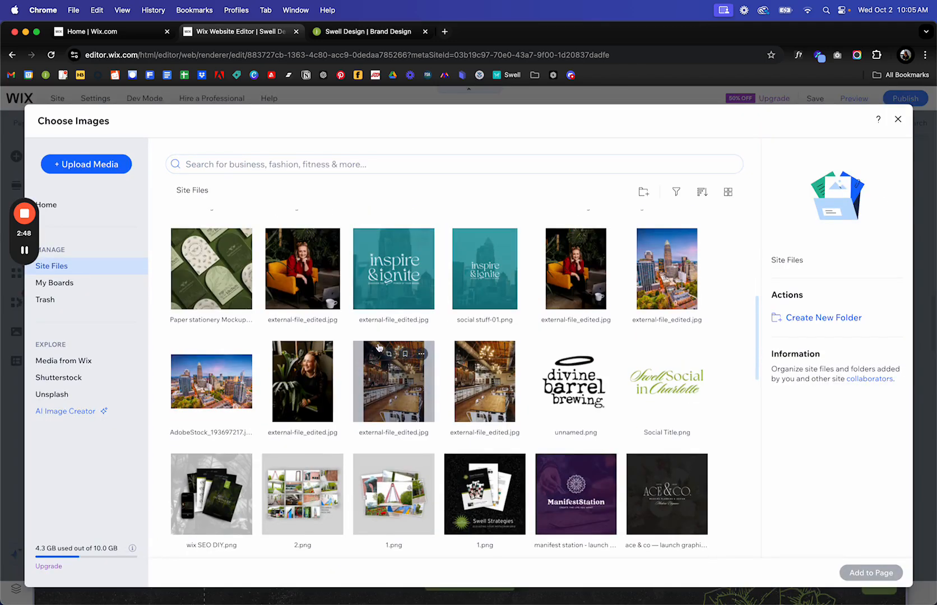
pyautogui.click(211, 269)
pyautogui.click(871, 573)
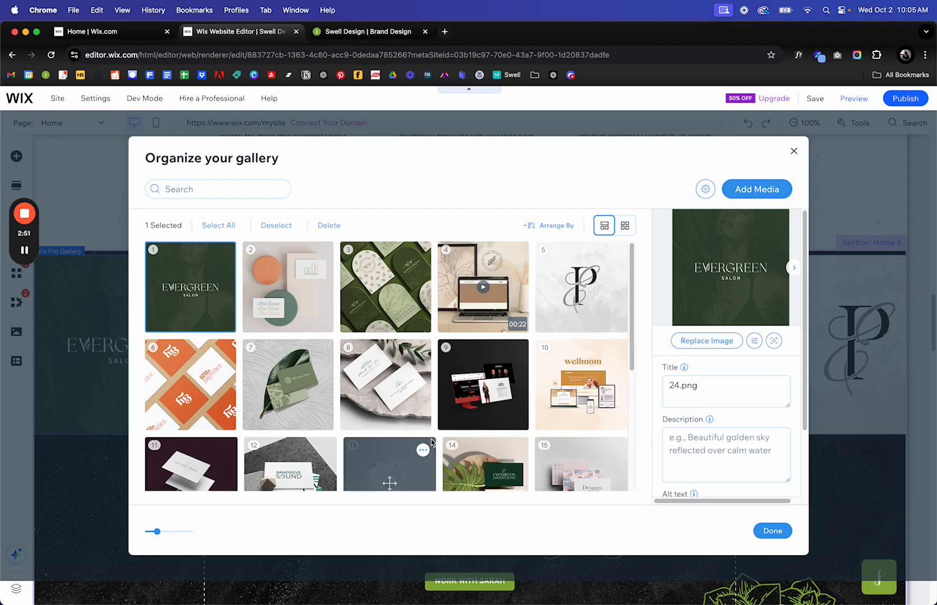
pyautogui.scroll(-5, 414, 448)
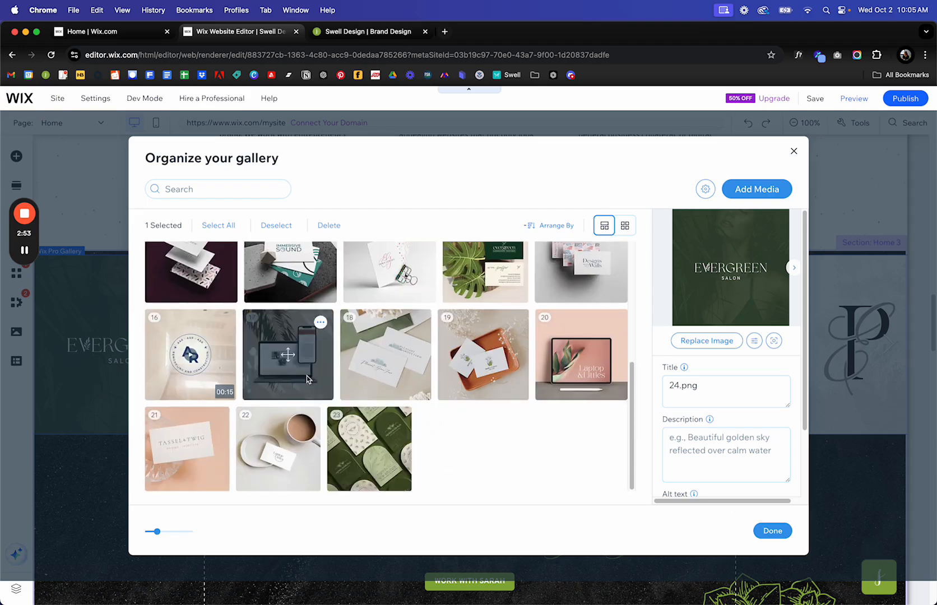
pyautogui.moveTo(356, 451); pyautogui.dragTo(389, 461)
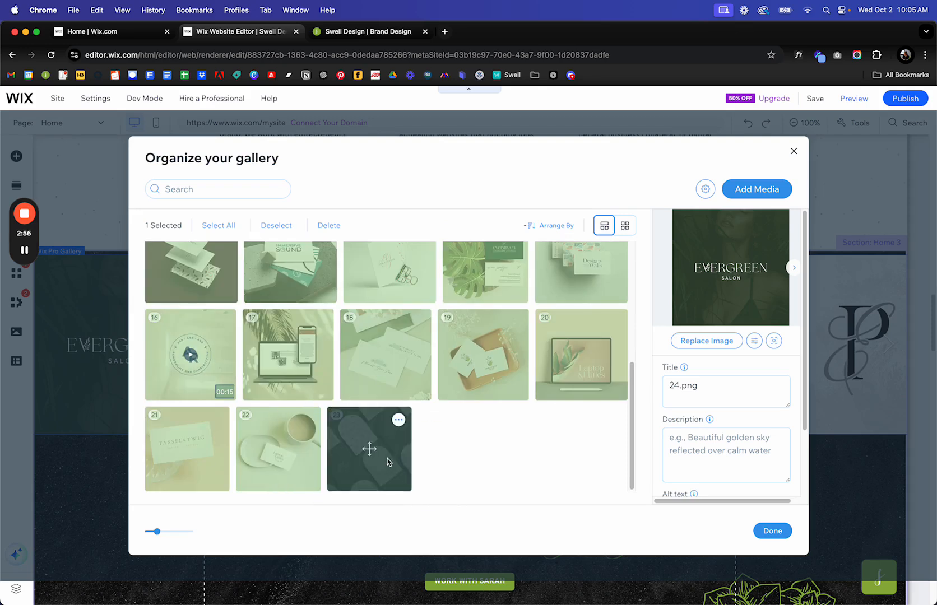
# Remove the extra last image from the gallery.
pyautogui.click(398, 421)
pyautogui.click(336, 451)
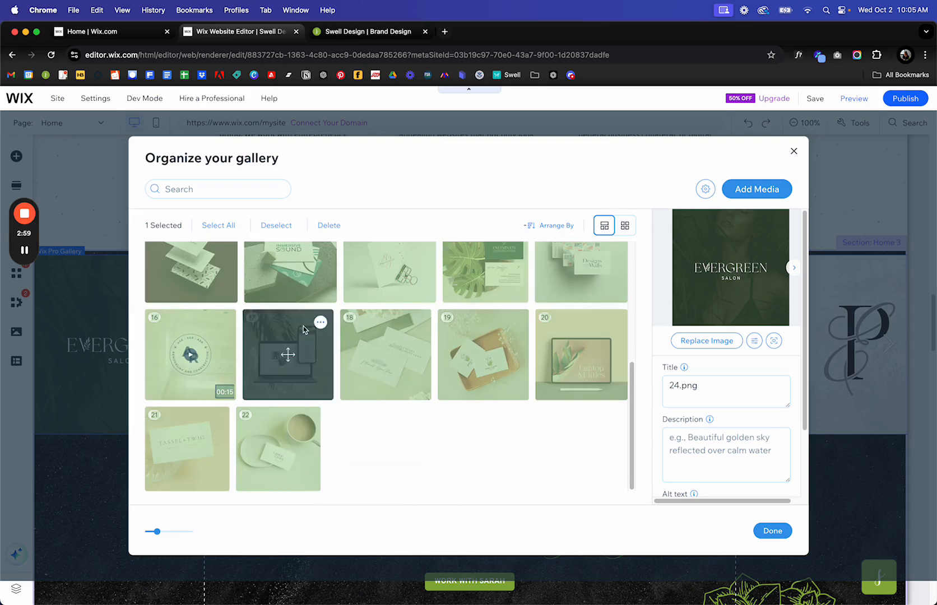
pyautogui.click(321, 323)
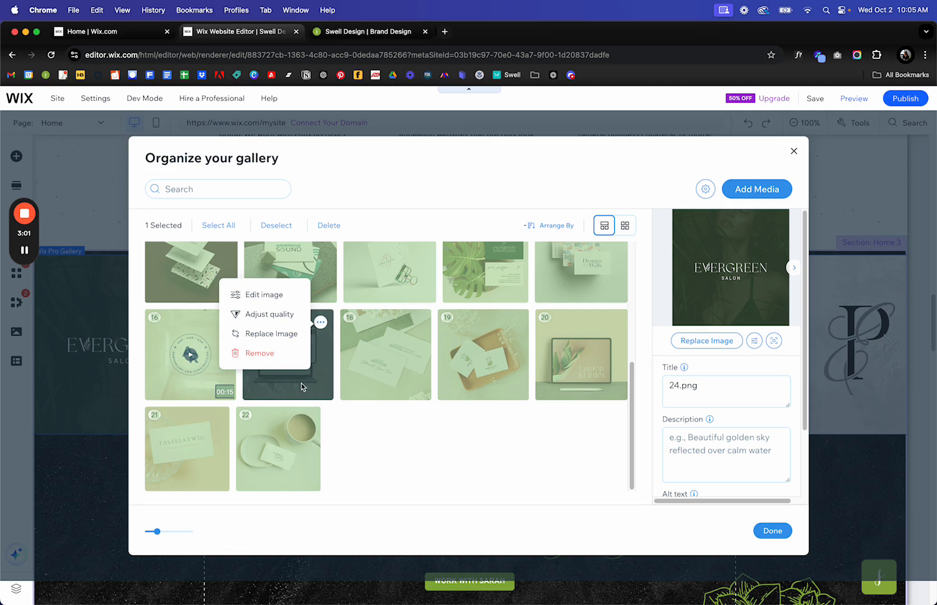
pyautogui.click(456, 475)
# Reorder the gallery: Evergreen first, wellmom second, Evergreen business cards fourth.
pyautogui.scroll(4, 457, 474)
pyautogui.moveTo(217, 297)
pyautogui.mouseDown()
pyautogui.moveTo(529, 307)
pyautogui.moveTo(225, 299)
pyautogui.mouseUp()
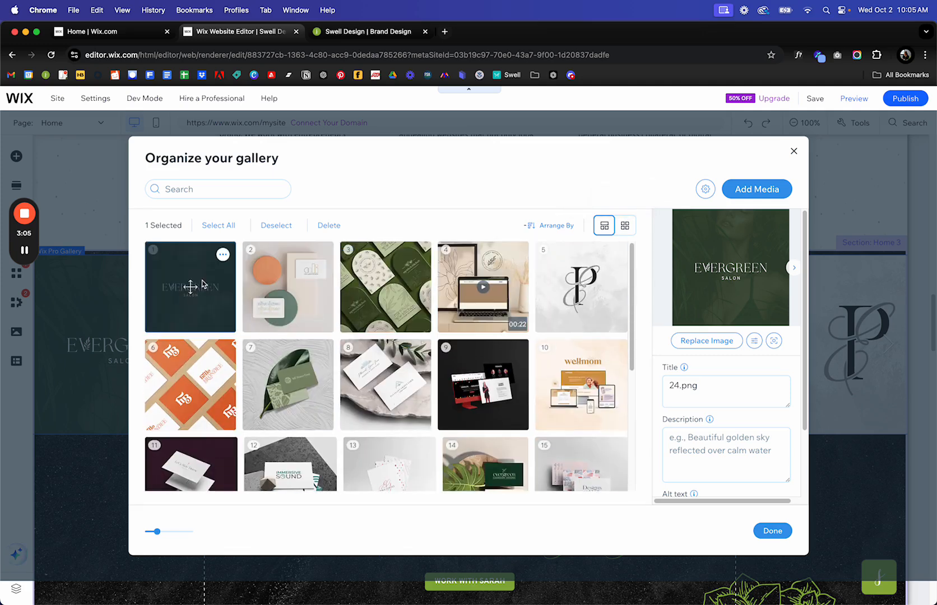
pyautogui.moveTo(578, 392); pyautogui.dragTo(285, 288)
pyautogui.moveTo(487, 459); pyautogui.dragTo(469, 297)
pyautogui.click(775, 532)
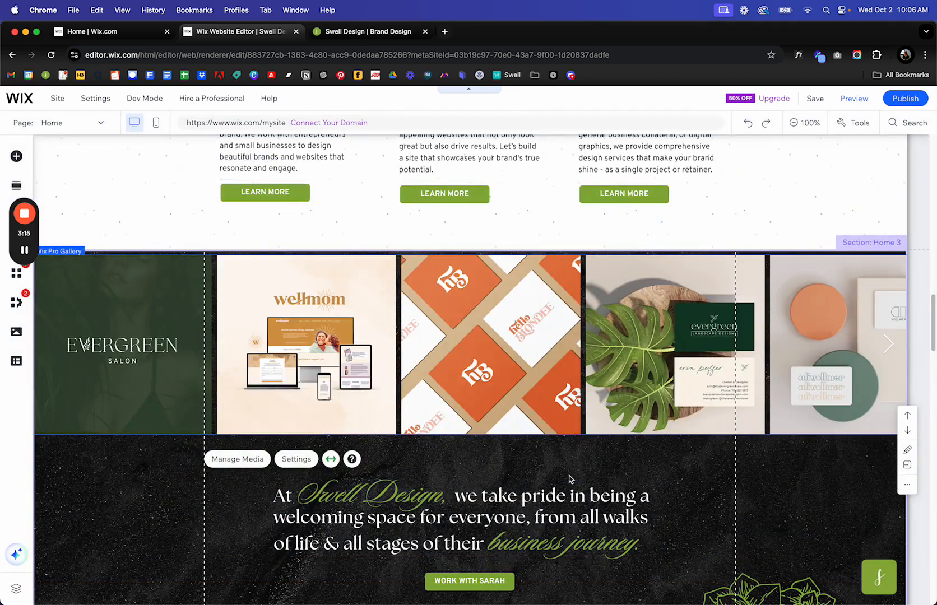
pyautogui.scroll(-6, 569, 479)
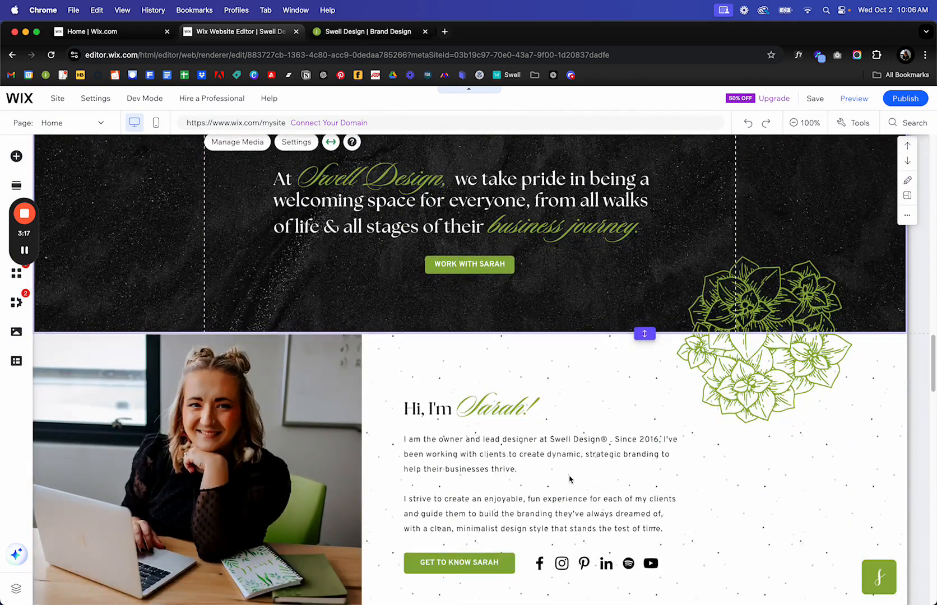
pyautogui.scroll(-1, 569, 479)
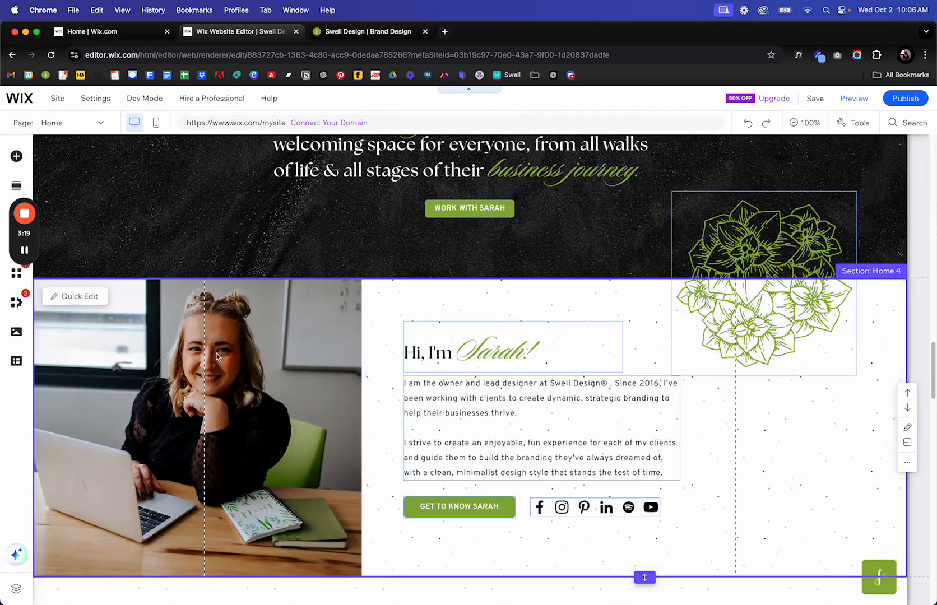
pyautogui.click(185, 400)
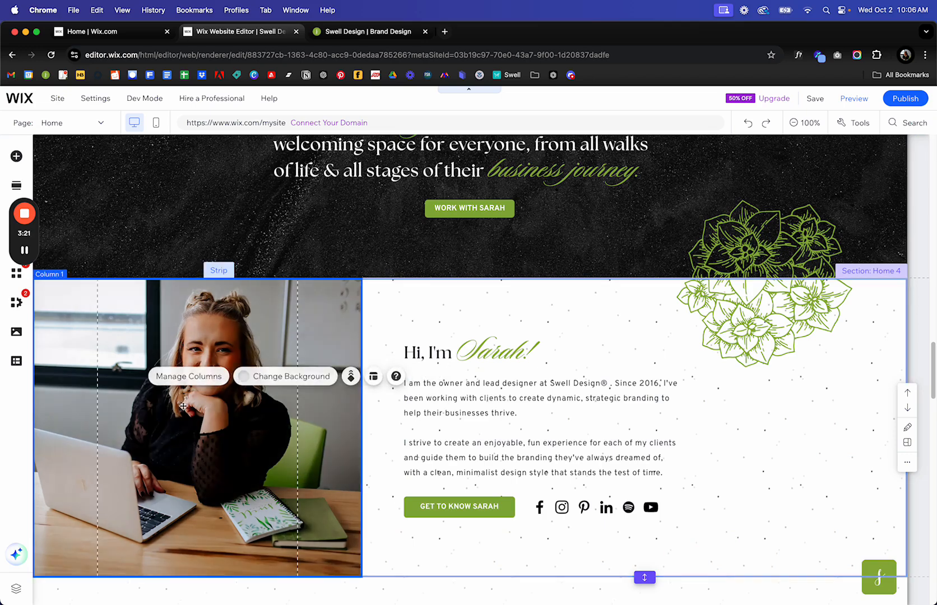
pyautogui.click(745, 234)
pyautogui.scroll(-6, 746, 234)
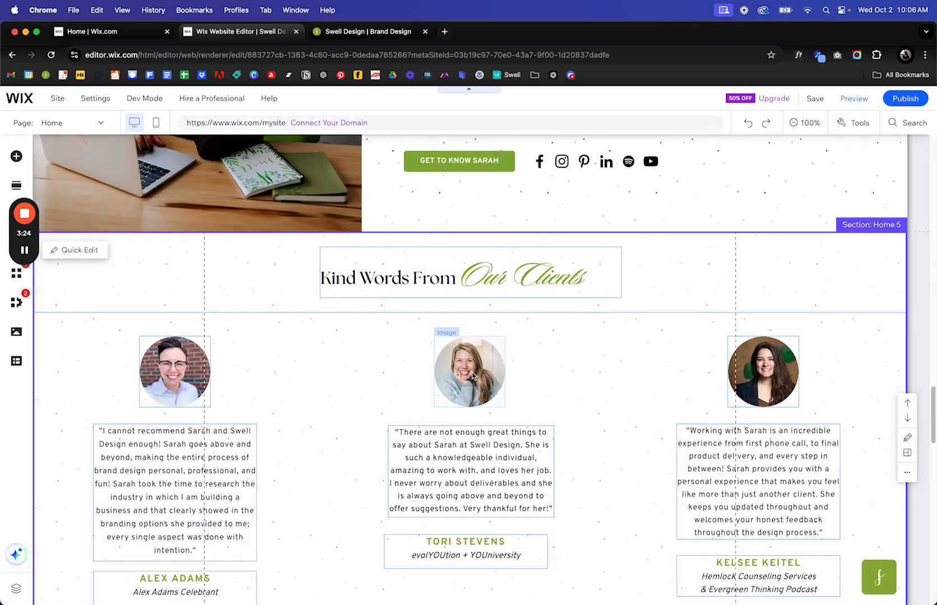
pyautogui.click(473, 373)
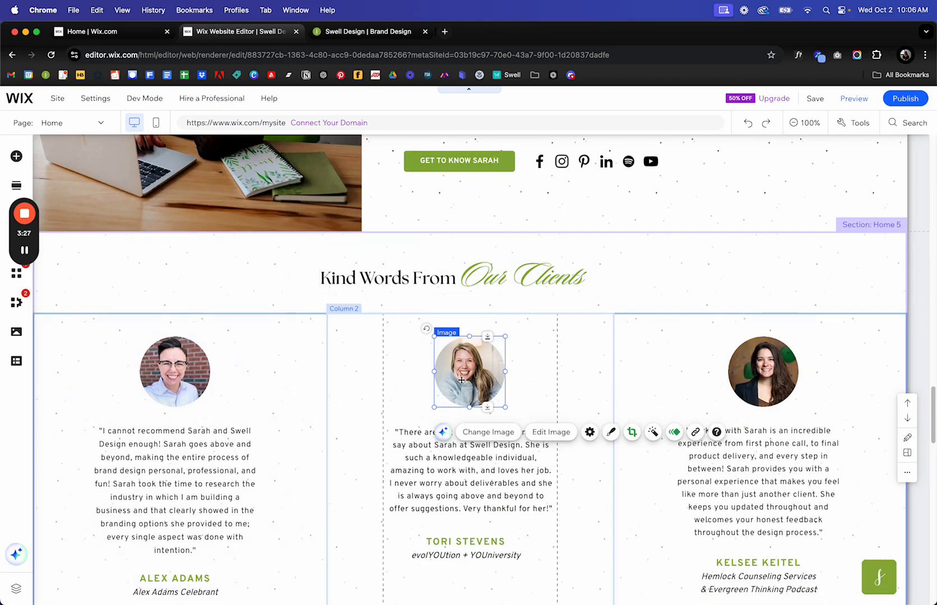
pyautogui.scroll(-11, 857, 385)
pyautogui.scroll(-10, 858, 384)
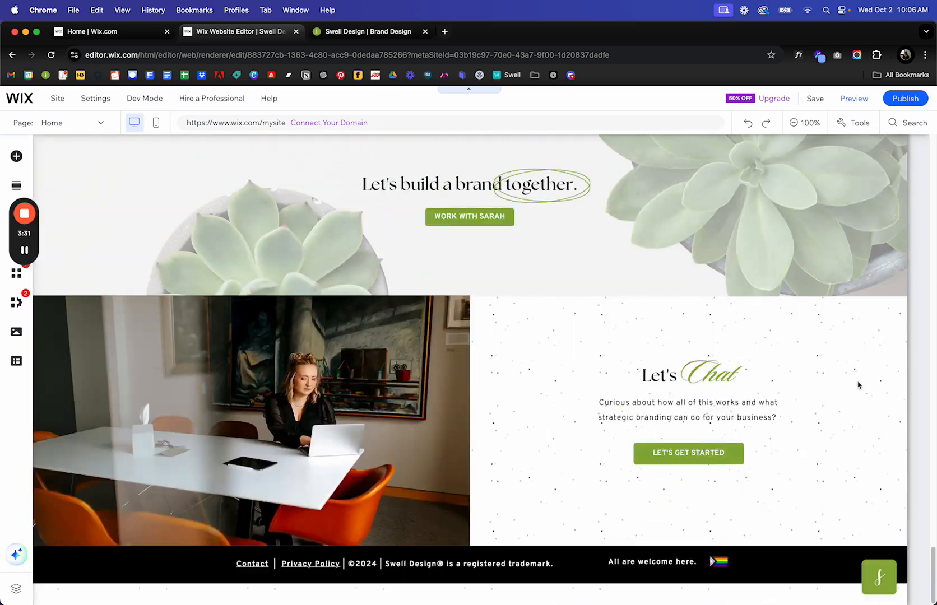
pyautogui.scroll(3, 858, 385)
pyautogui.click(778, 325)
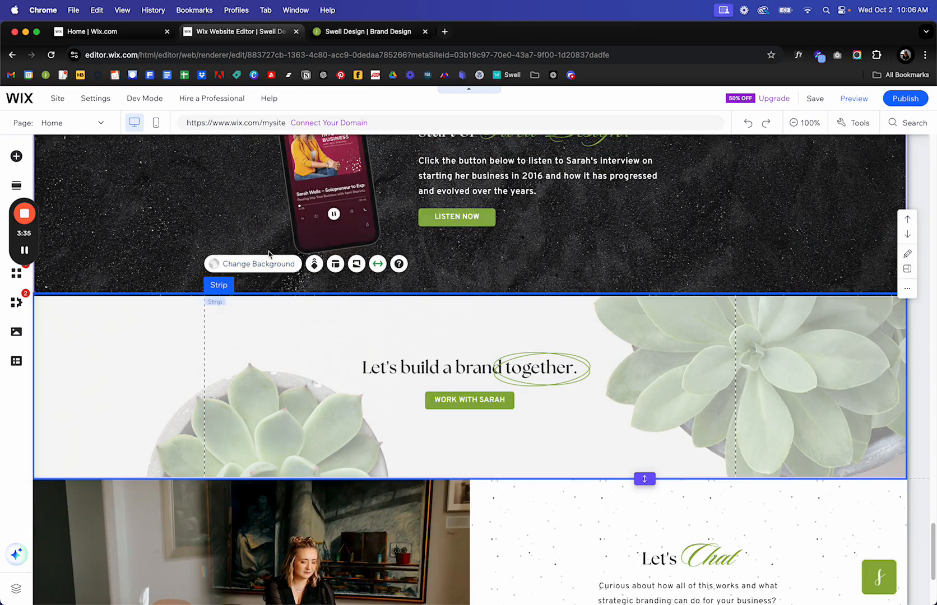
pyautogui.scroll(3, 318, 348)
pyautogui.click(317, 348)
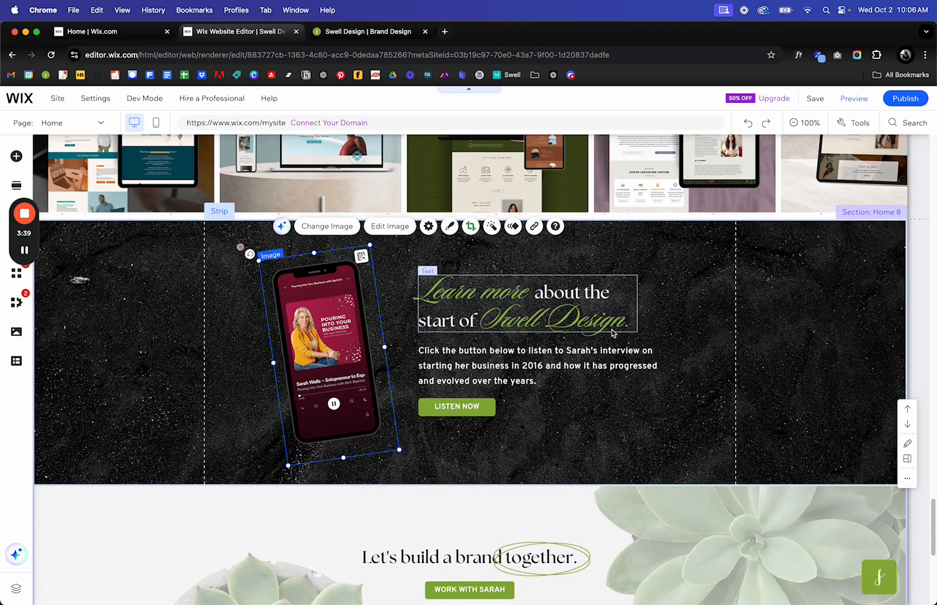
pyautogui.scroll(3, 611, 334)
pyautogui.click(761, 196)
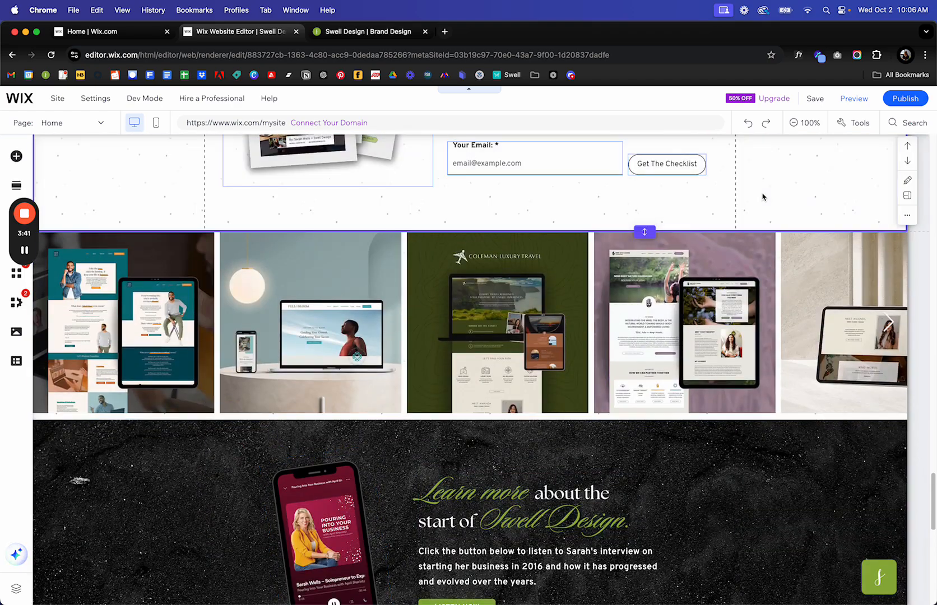
pyautogui.scroll(20, 762, 197)
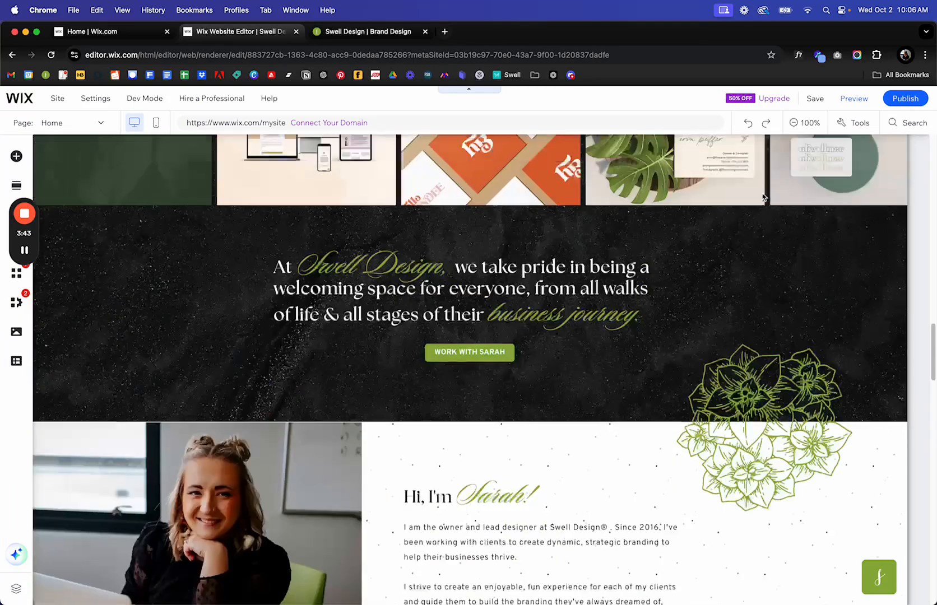
pyautogui.scroll(15, 762, 196)
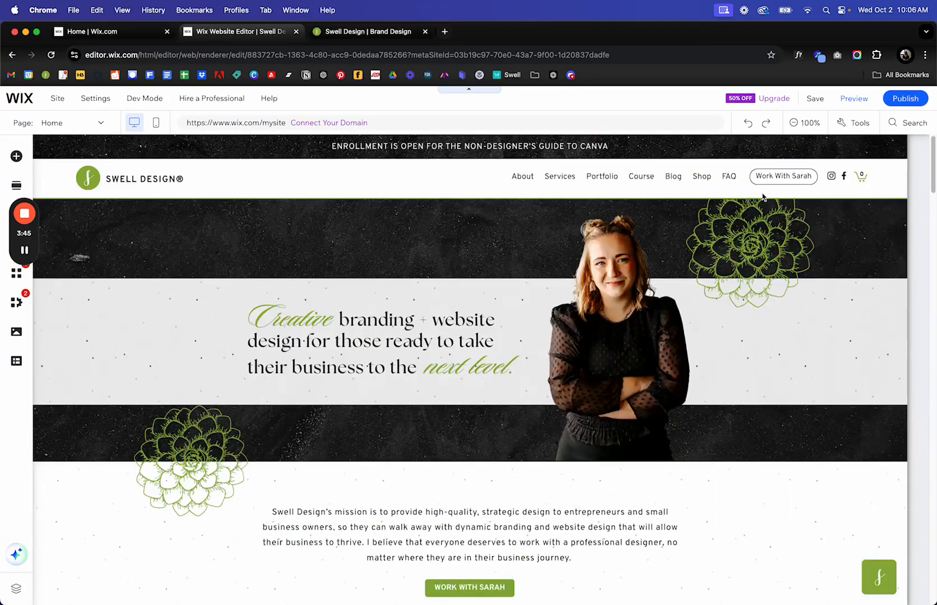
# Open the hero headline for editing and retype 'ra' in the word branding.
pyautogui.click(346, 332)
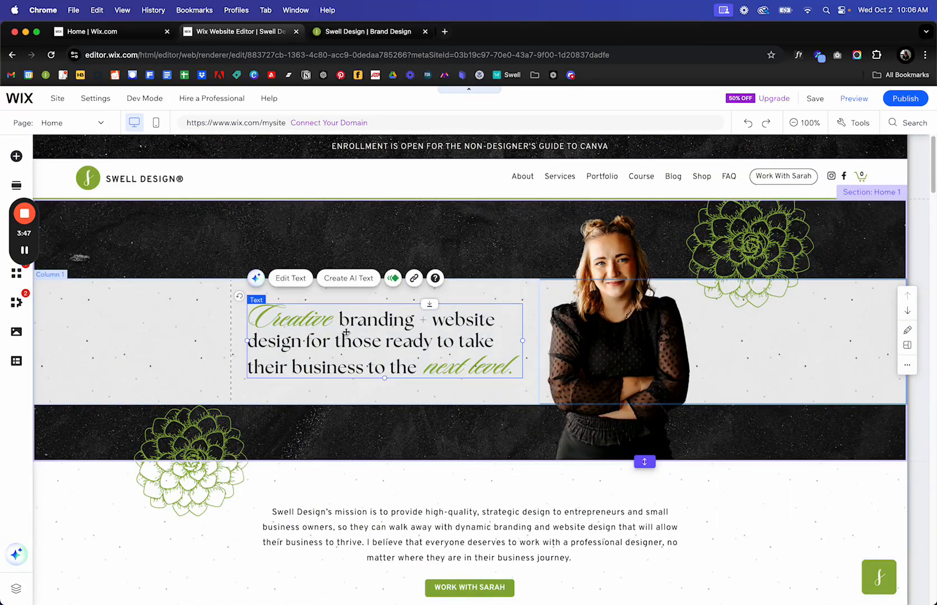
pyautogui.click(185, 242)
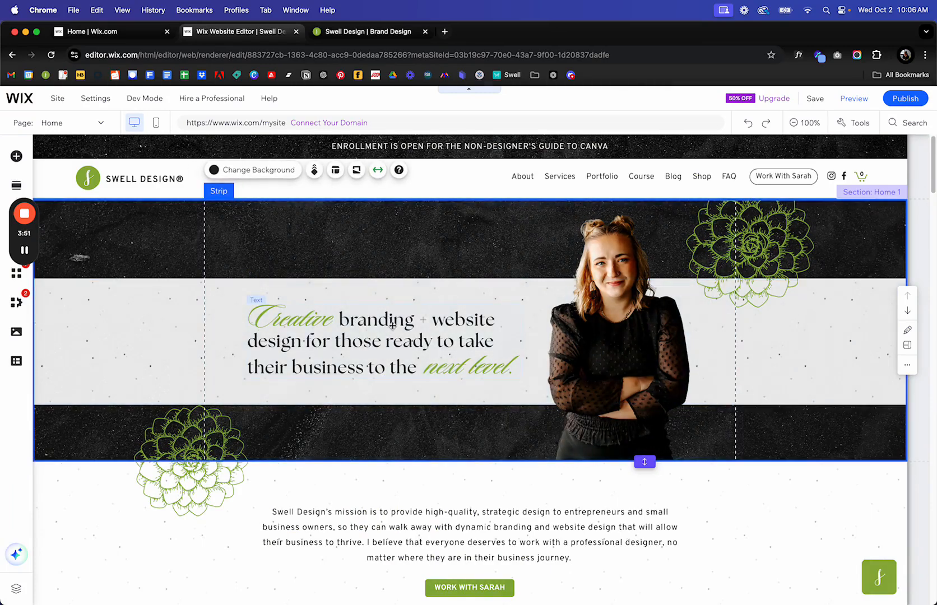
pyautogui.click(392, 324)
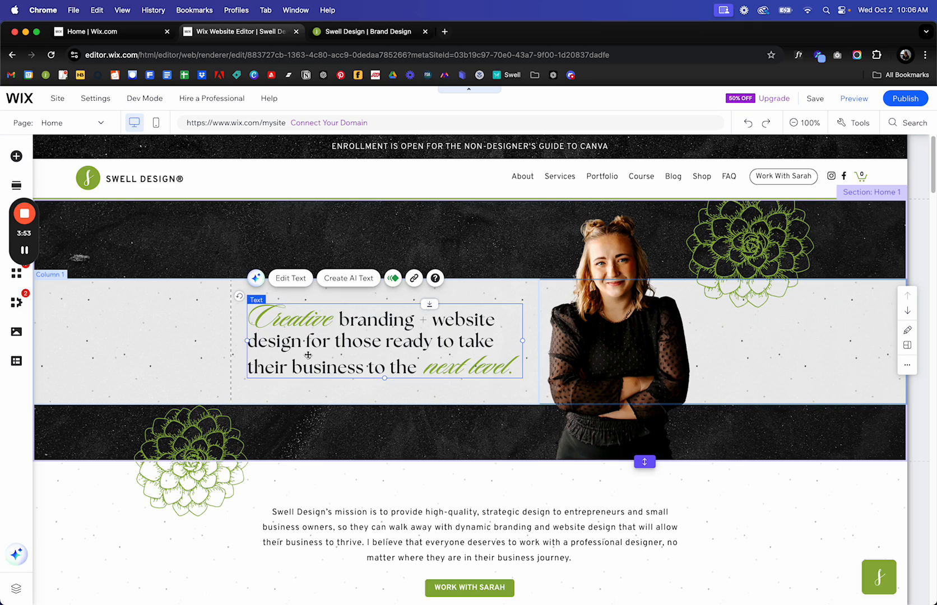
pyautogui.doubleClick(307, 355)
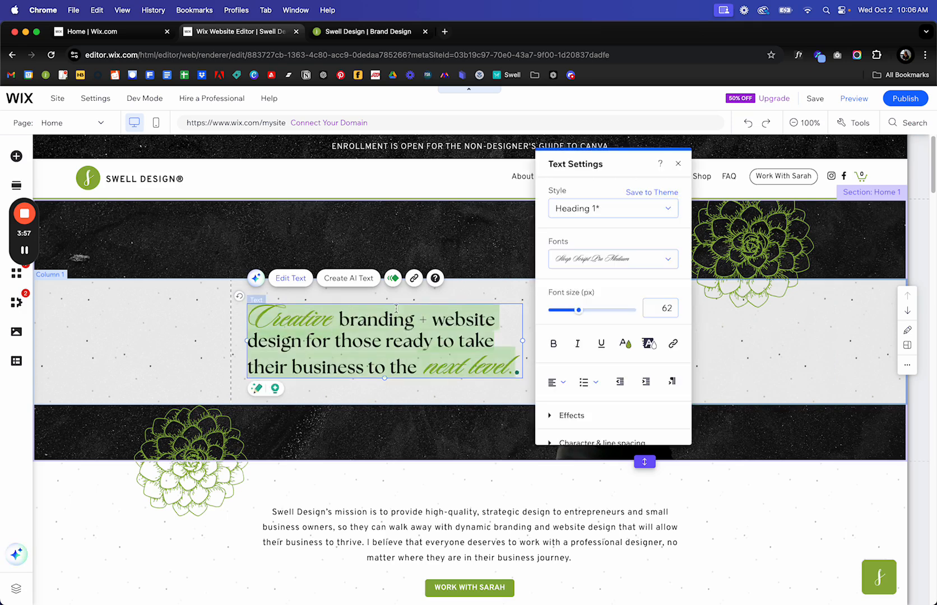
pyautogui.click(493, 350)
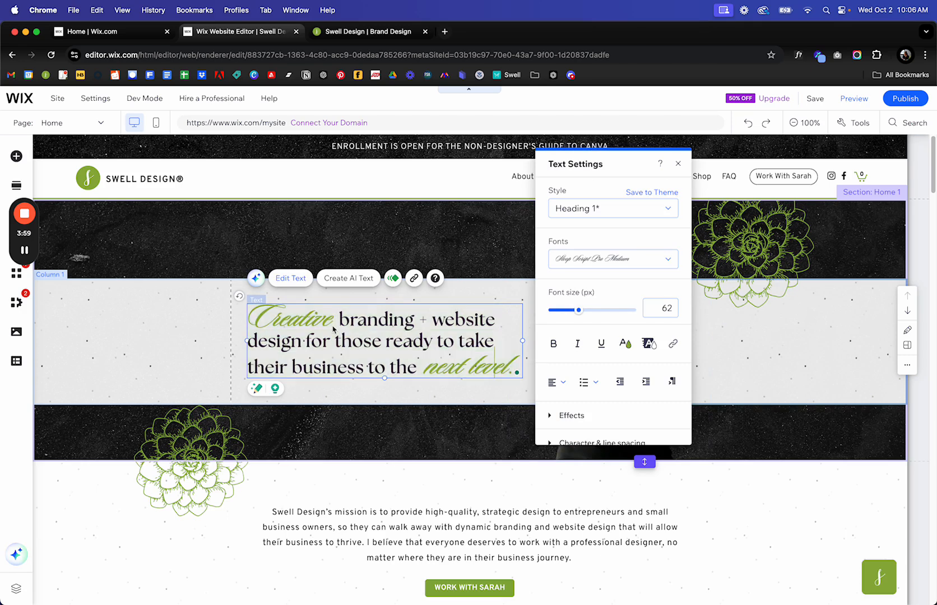
pyautogui.moveTo(339, 321); pyautogui.dragTo(492, 328)
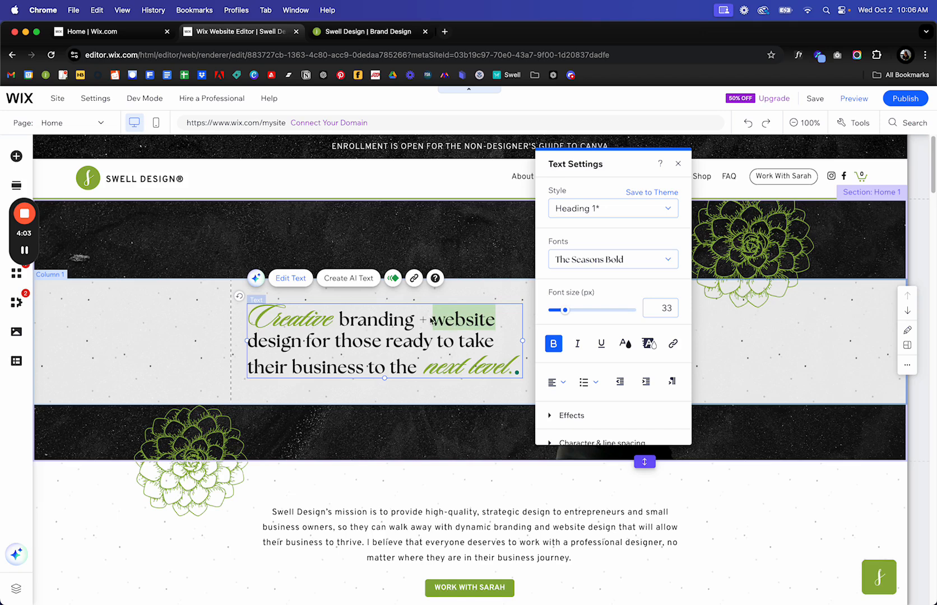
pyautogui.click(368, 328)
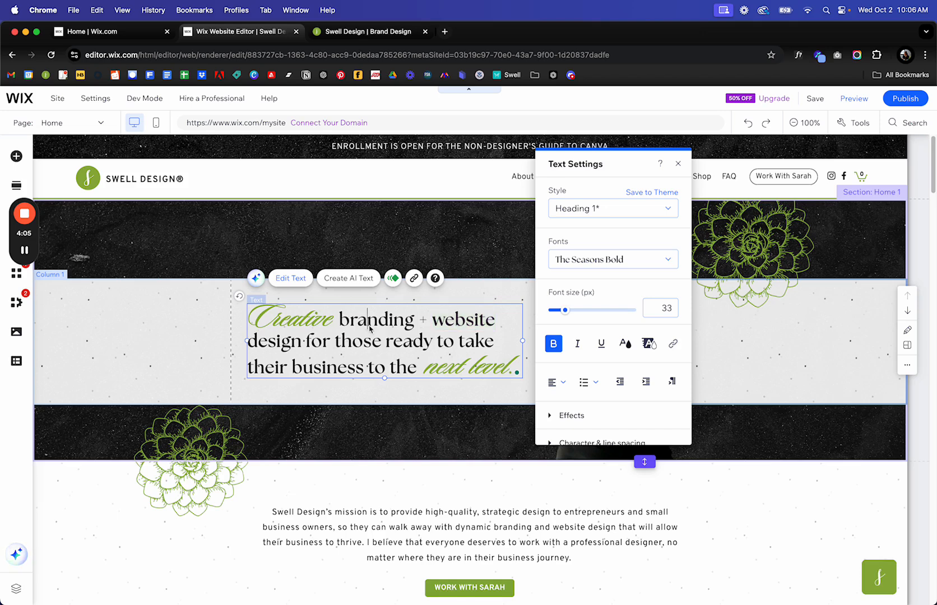
pyautogui.press('BackSpace')
pyautogui.press('BackSpace')
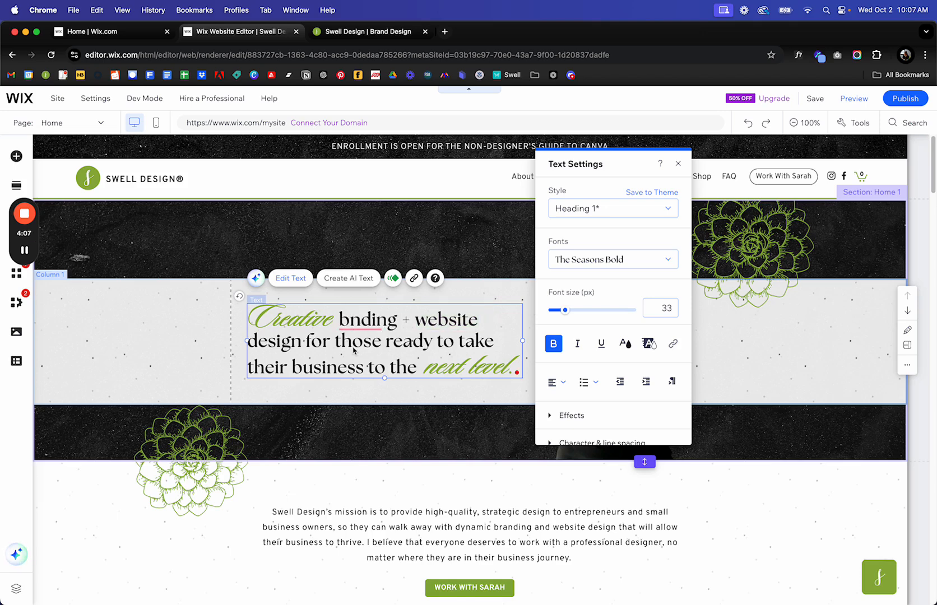
pyautogui.write('ra')
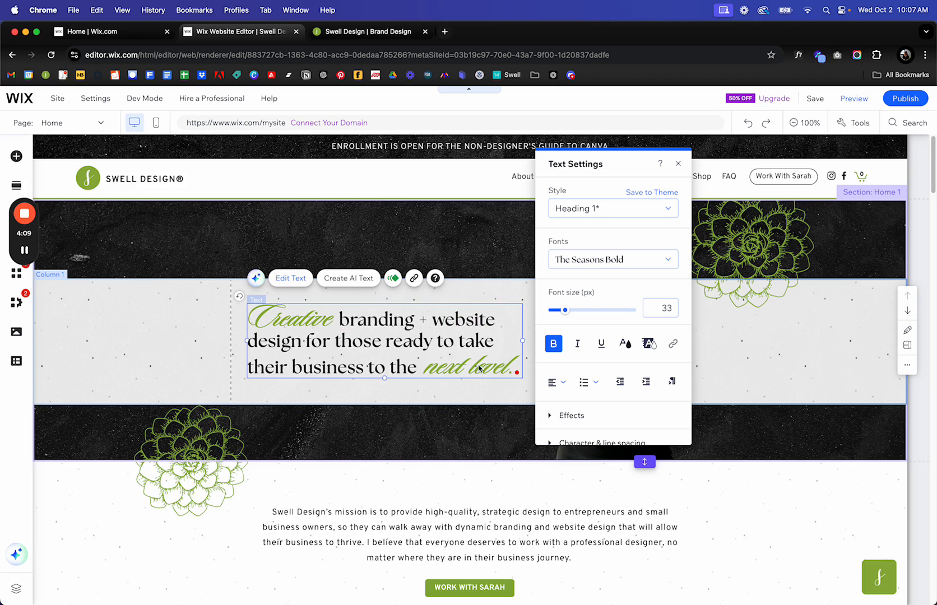
# Select 'next level.', the plus sign and 'Creative' to check their fonts.
pyautogui.moveTo(519, 365); pyautogui.dragTo(425, 369)
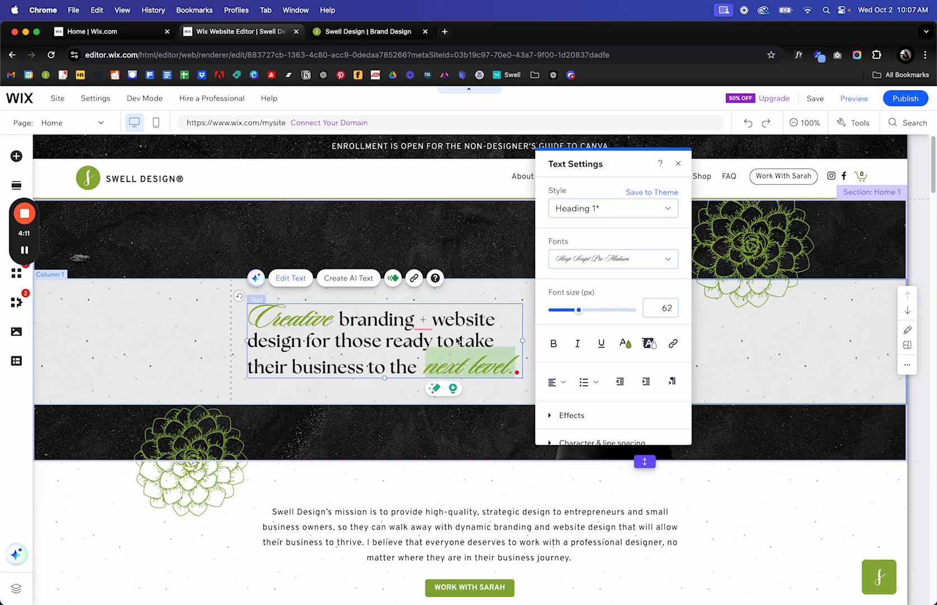
pyautogui.moveTo(446, 321); pyautogui.dragTo(416, 320)
pyautogui.click(372, 338)
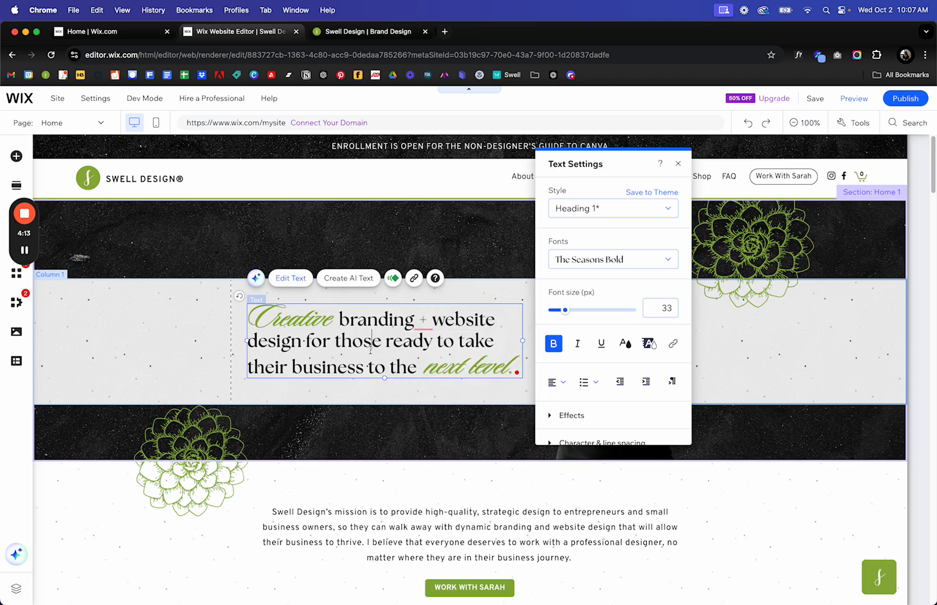
pyautogui.moveTo(332, 324); pyautogui.dragTo(249, 321)
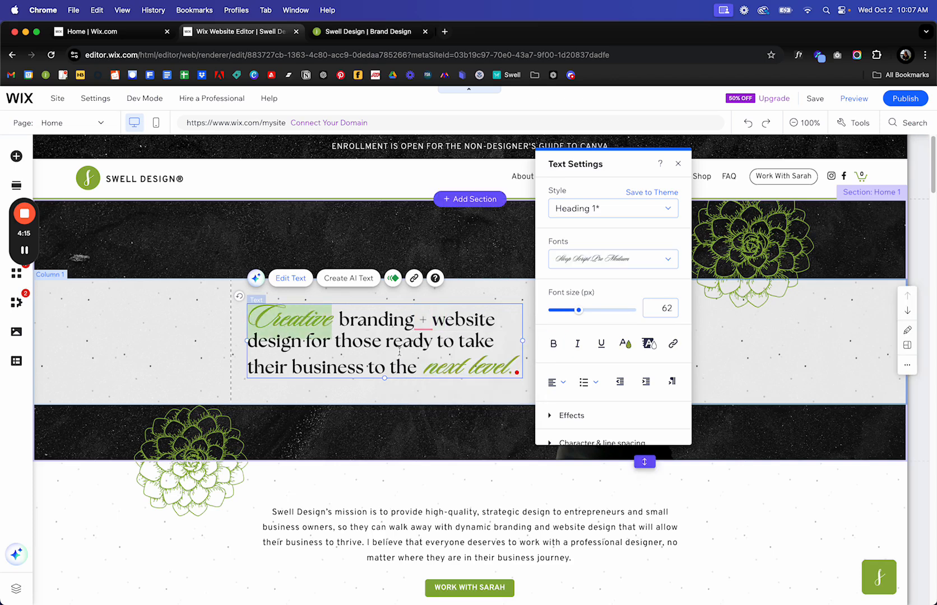
pyautogui.click(424, 367)
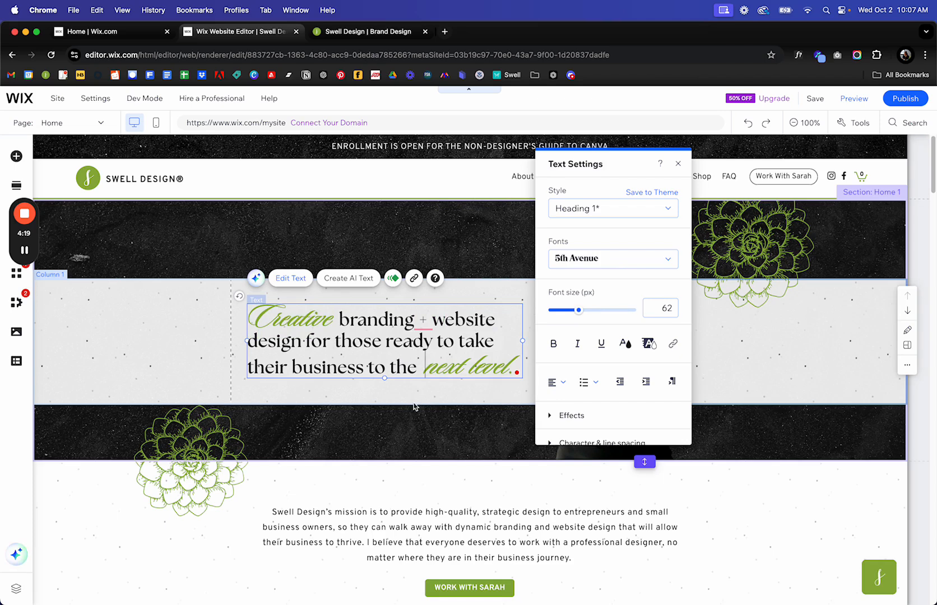
# Type stray characters 'dfgdfgdfg' at the end of the hero headline.
pyautogui.click(490, 392)
pyautogui.doubleClick(489, 365)
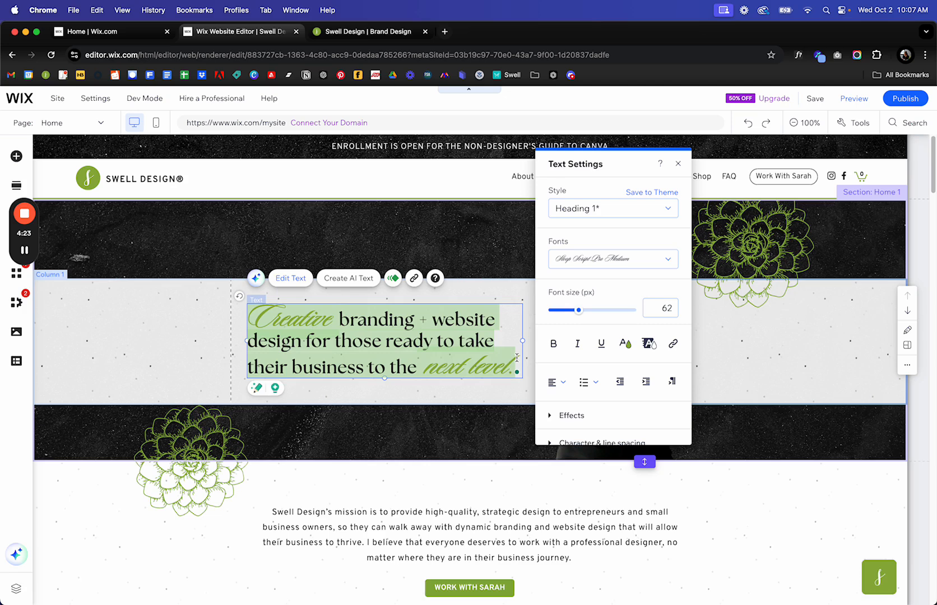
pyautogui.click(509, 367)
pyautogui.write('dfgdfgdfg')
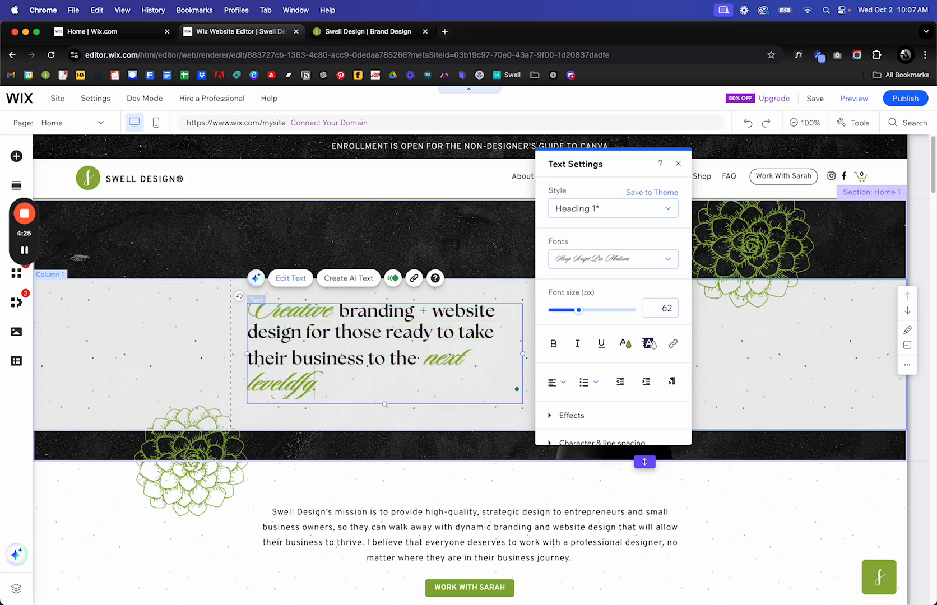
# Nudge the headline box down and shift the lower flower image up and left.
pyautogui.click(149, 323)
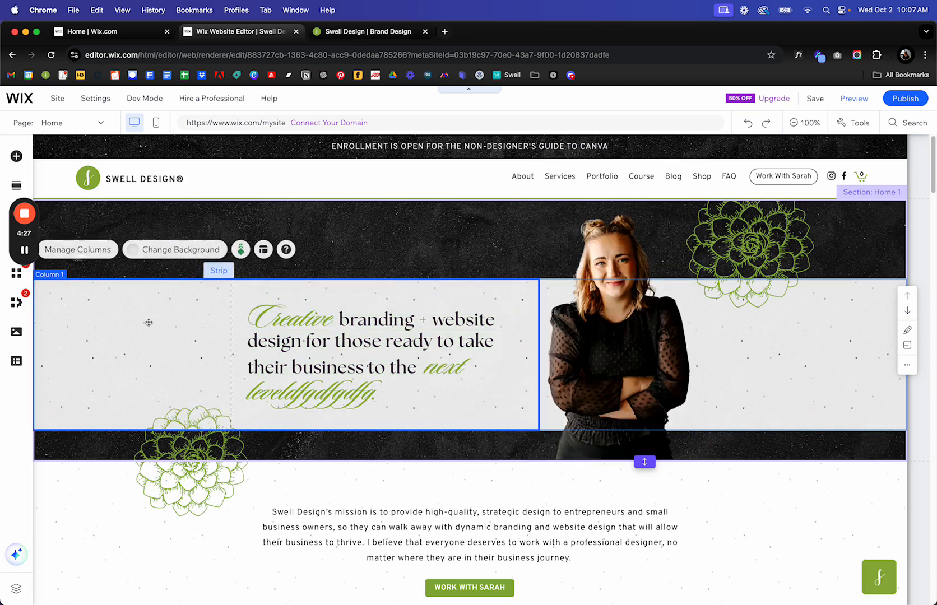
pyautogui.click(436, 347)
pyautogui.moveTo(378, 353); pyautogui.dragTo(379, 354)
pyautogui.click(116, 516)
pyautogui.moveTo(196, 445); pyautogui.dragTo(189, 423)
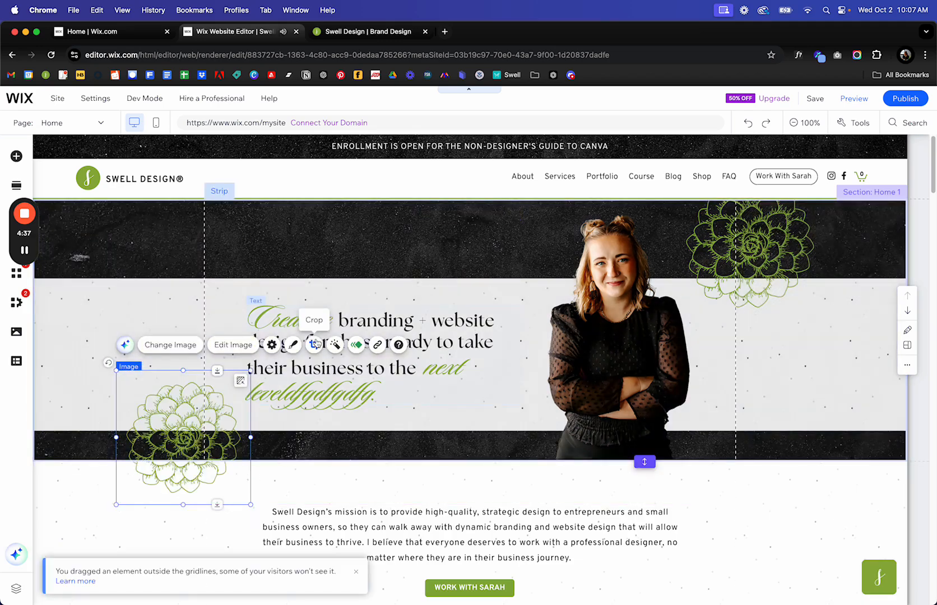
# Undo twice with Cmd+Z to restore the flower image and the headline text.
pyautogui.press('super+z')
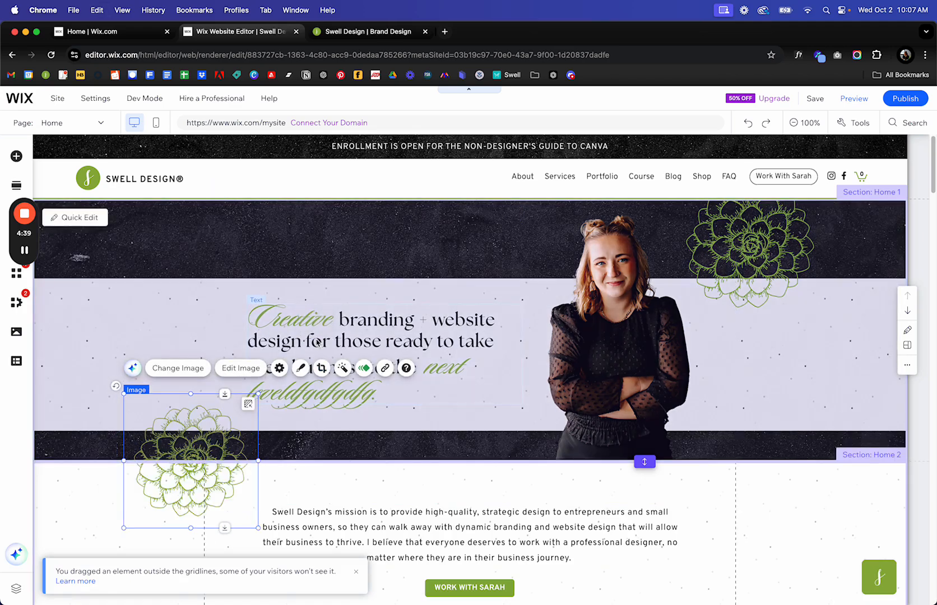
pyautogui.press('super+z')
pyautogui.press('super+z')
pyautogui.press('super+z')
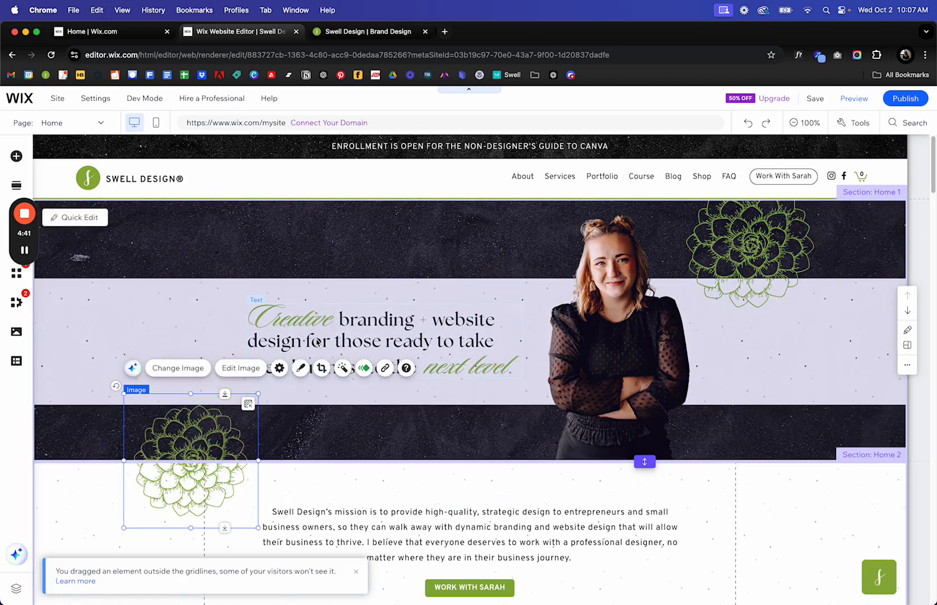
pyautogui.click(642, 404)
# Select the hero headline, mission paragraph and design-studio headline text to inspect them.
pyautogui.scroll(-3, 642, 405)
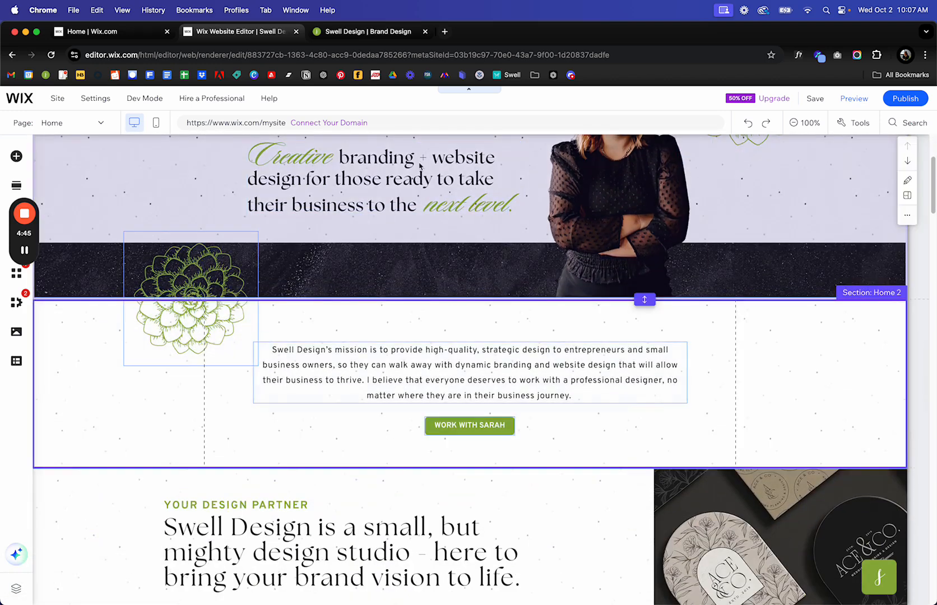
pyautogui.click(408, 166)
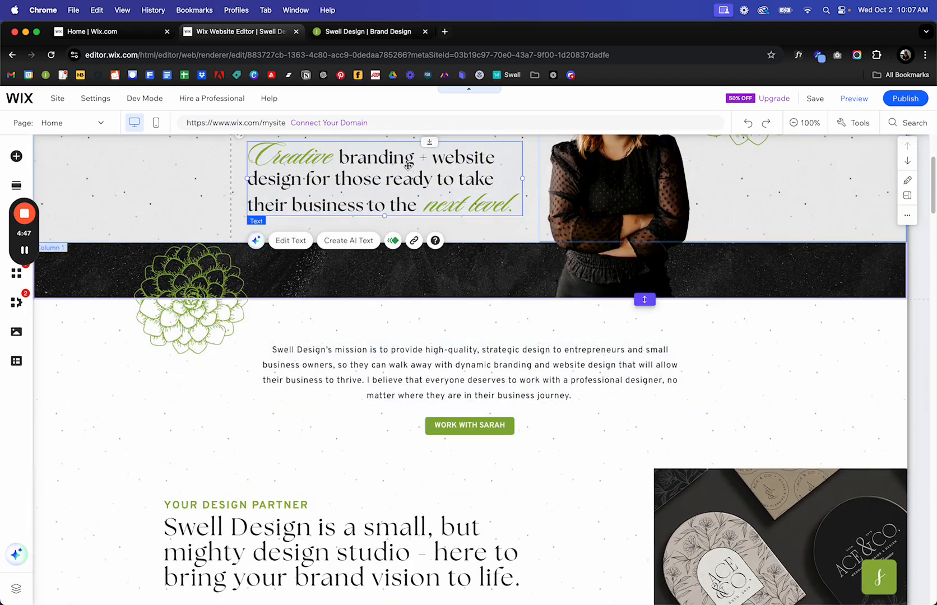
pyautogui.click(511, 382)
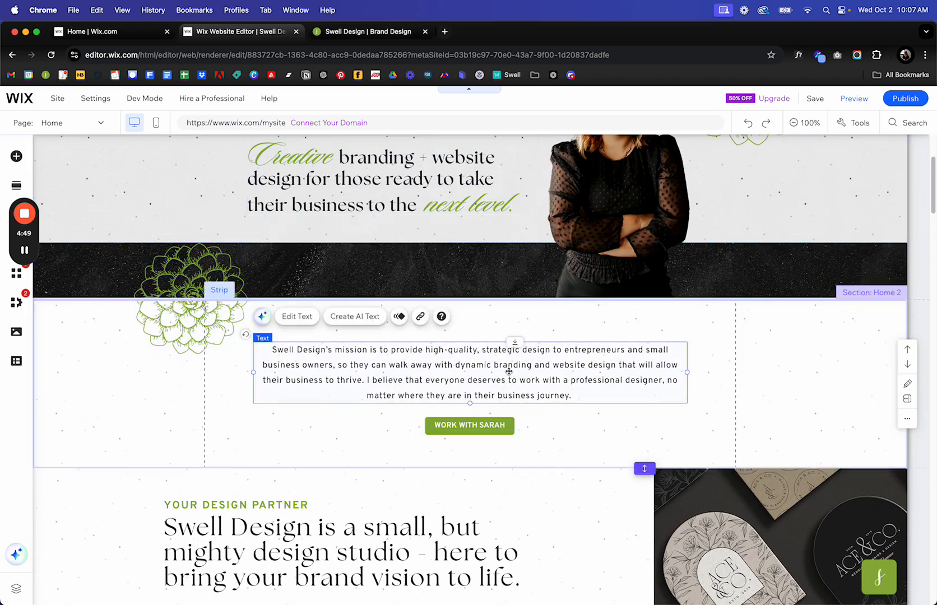
pyautogui.scroll(-1, 509, 387)
pyautogui.scroll(-3, 510, 388)
pyautogui.click(306, 337)
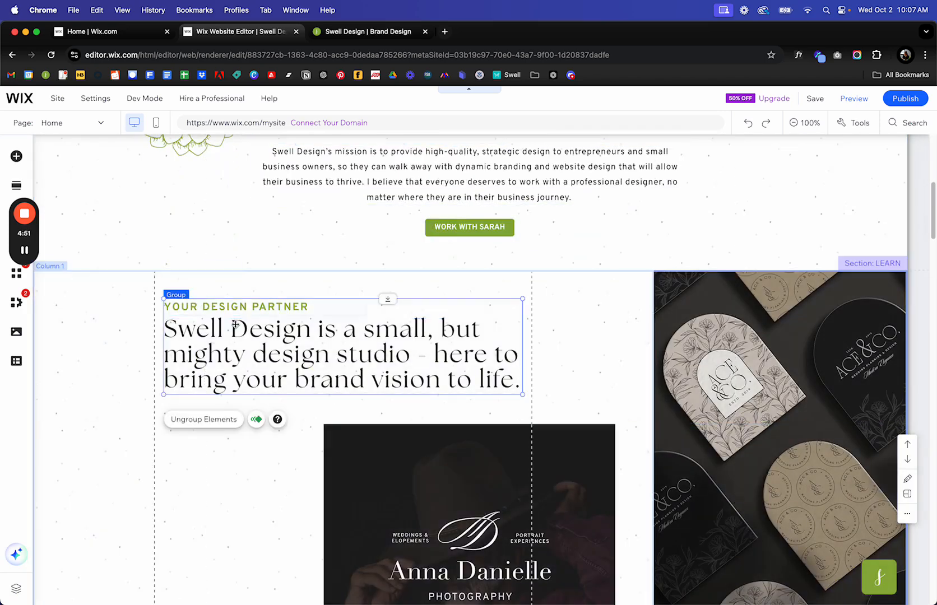
pyautogui.click(305, 336)
pyautogui.doubleClick(306, 337)
pyautogui.click(348, 354)
pyautogui.moveTo(373, 357); pyautogui.dragTo(221, 357)
pyautogui.click(498, 287)
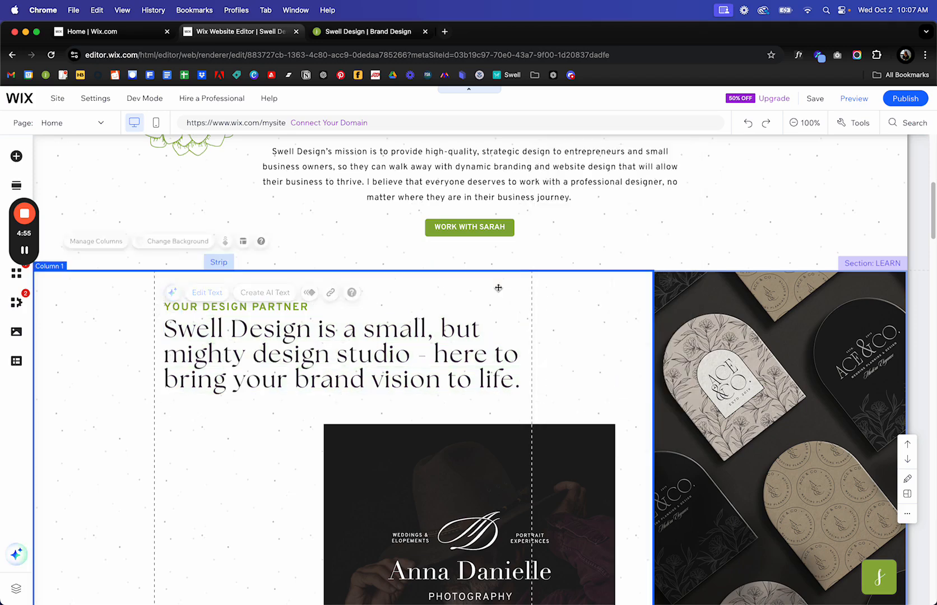
# Scroll down the page and select the strip with the photography image.
pyautogui.scroll(-1, 494, 347)
pyautogui.scroll(-3, 495, 346)
pyautogui.scroll(4, 493, 339)
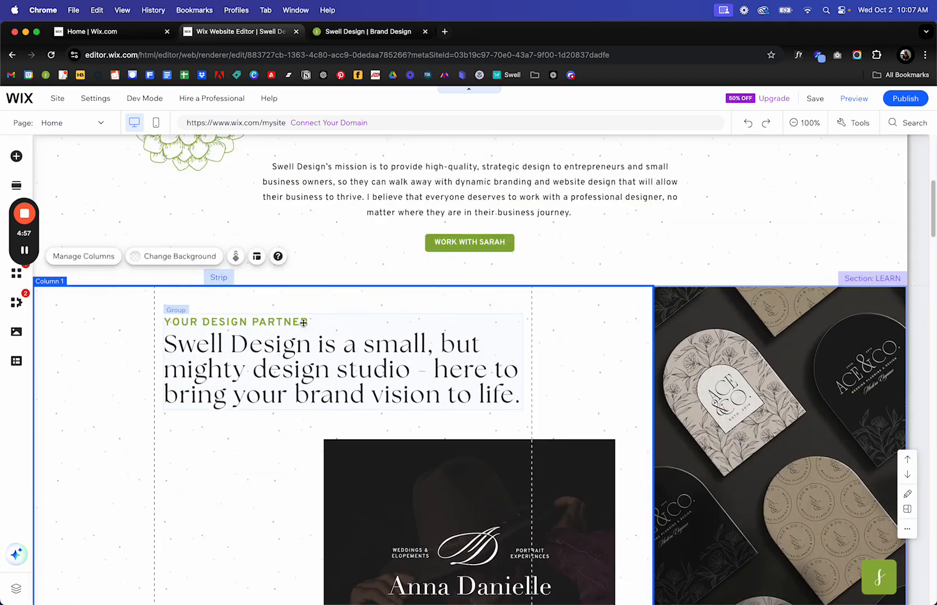
pyautogui.scroll(-2, 307, 359)
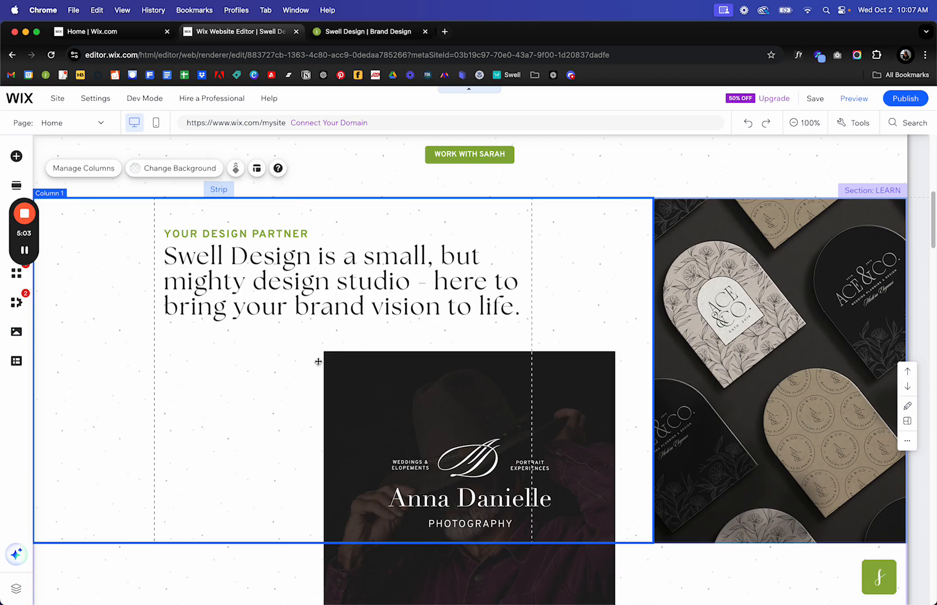
pyautogui.click(359, 358)
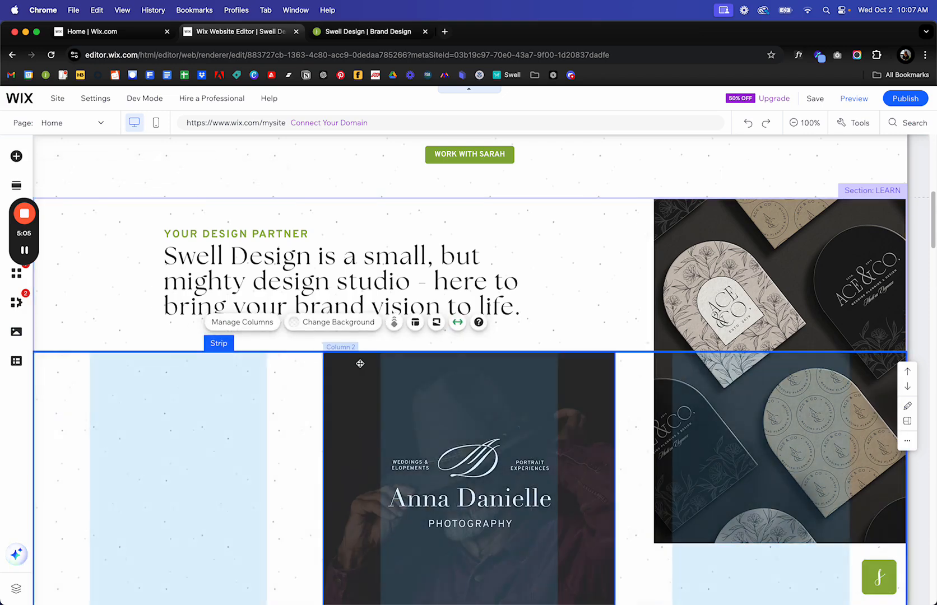
pyautogui.scroll(-3, 360, 361)
pyautogui.scroll(5, 359, 364)
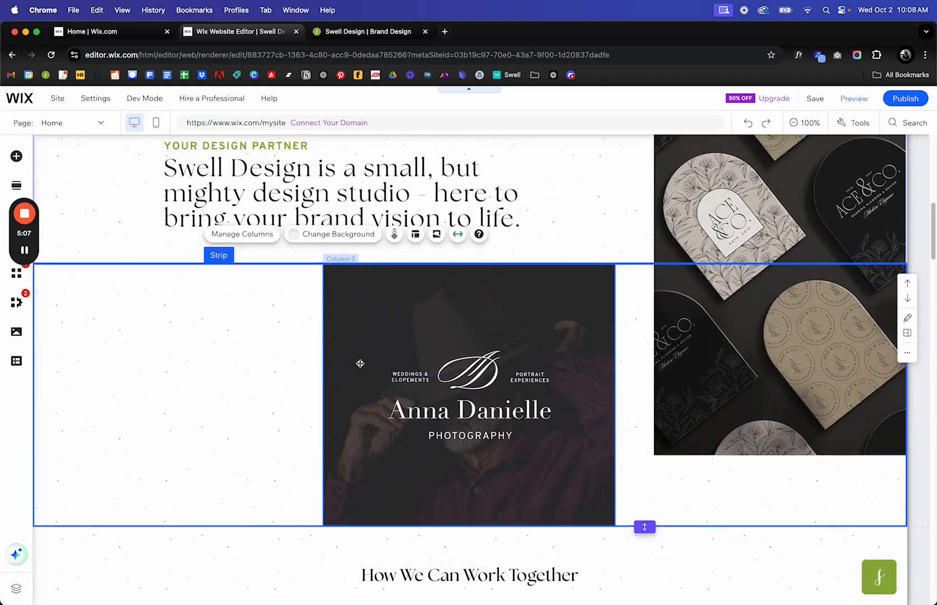
pyautogui.scroll(-15, 360, 367)
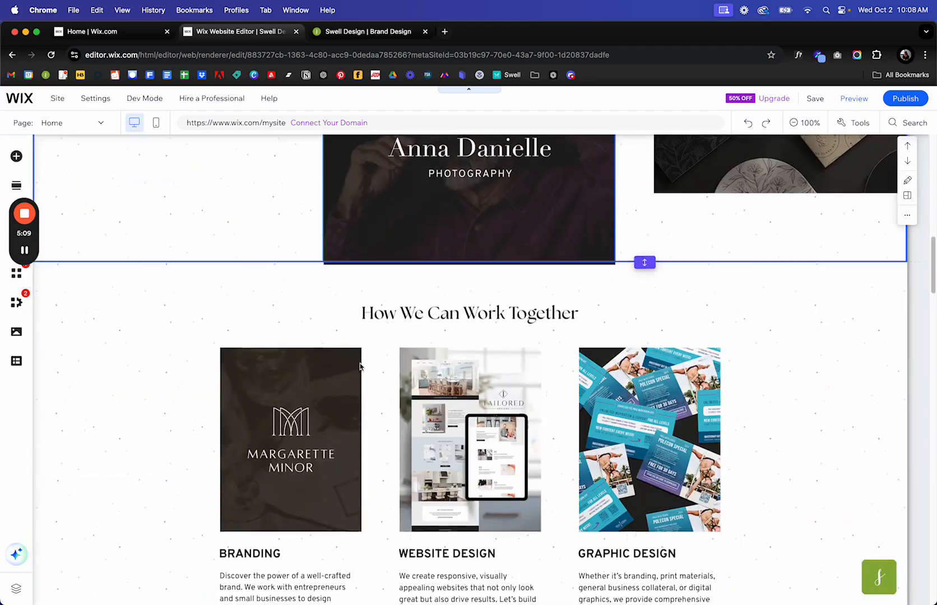
pyautogui.scroll(-9, 360, 367)
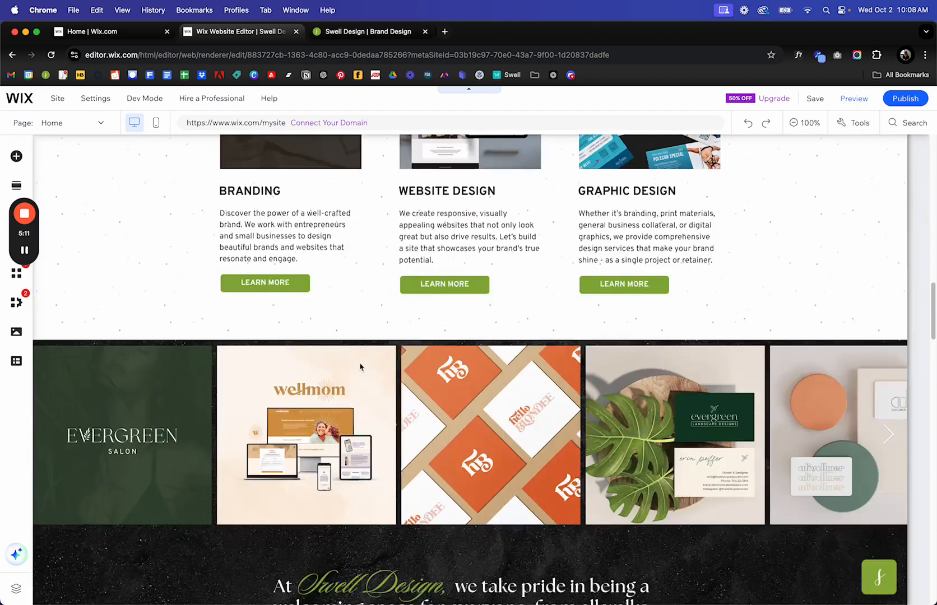
pyautogui.scroll(9, 360, 367)
pyautogui.scroll(-6, 360, 367)
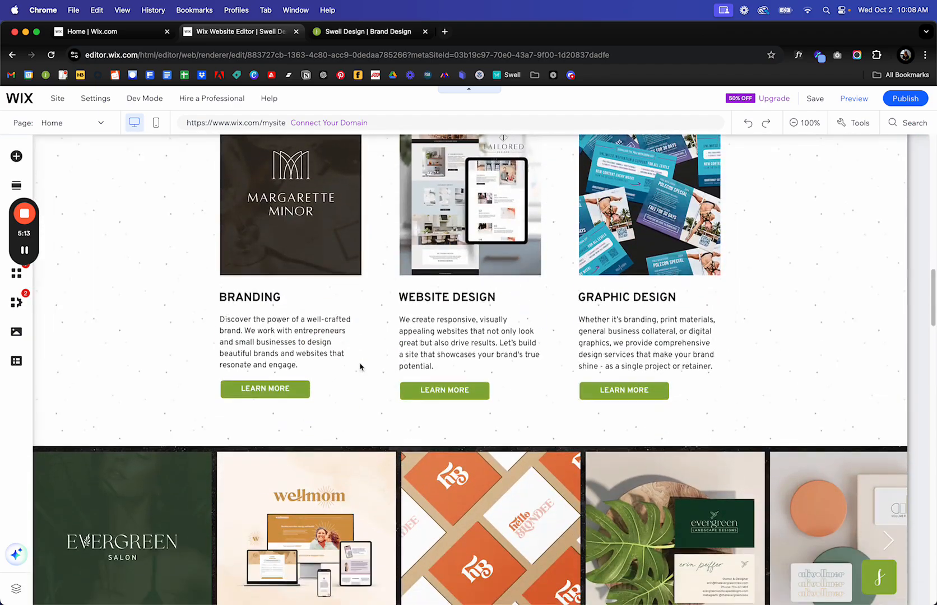
pyautogui.scroll(7, 360, 367)
pyautogui.scroll(12, 359, 367)
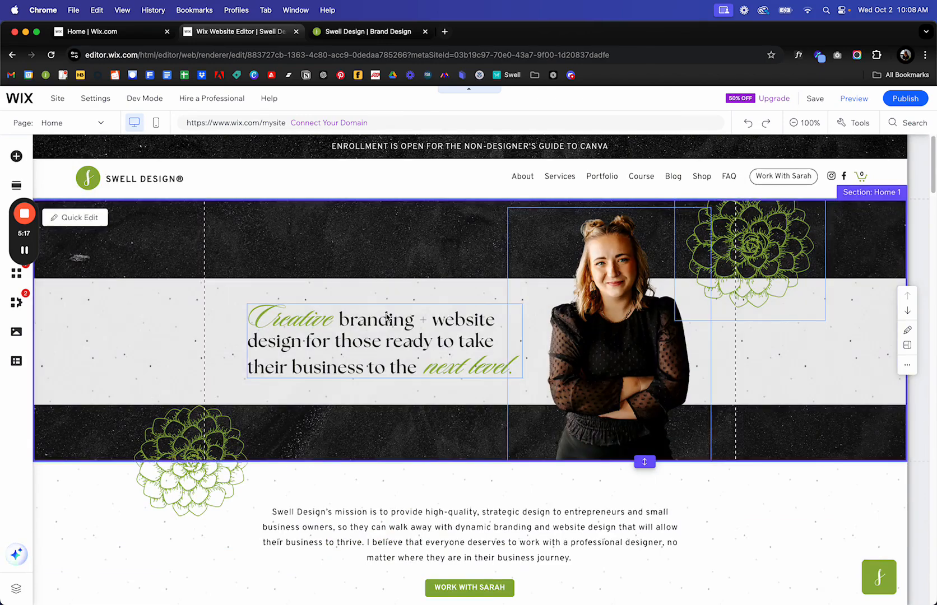
pyautogui.scroll(-3, 385, 317)
pyautogui.scroll(-2, 386, 317)
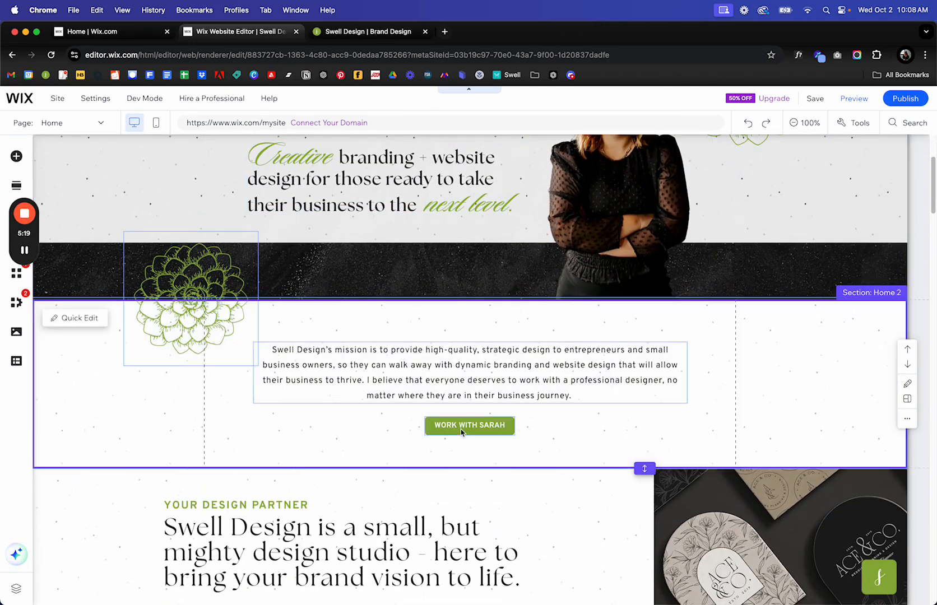
# Link the WORK WITH SARAH button to Top/bottom of page on Home (This).
pyautogui.click(468, 426)
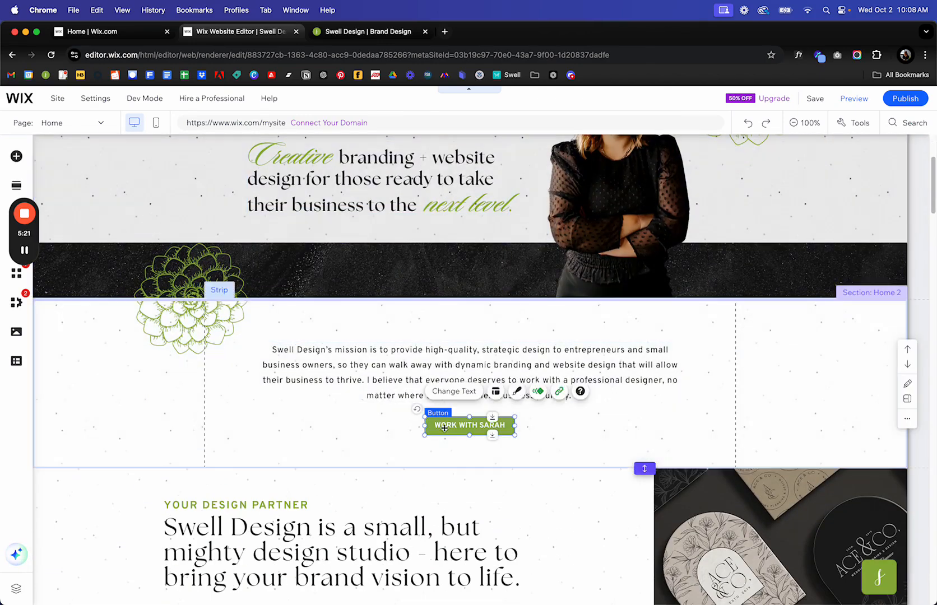
pyautogui.click(559, 391)
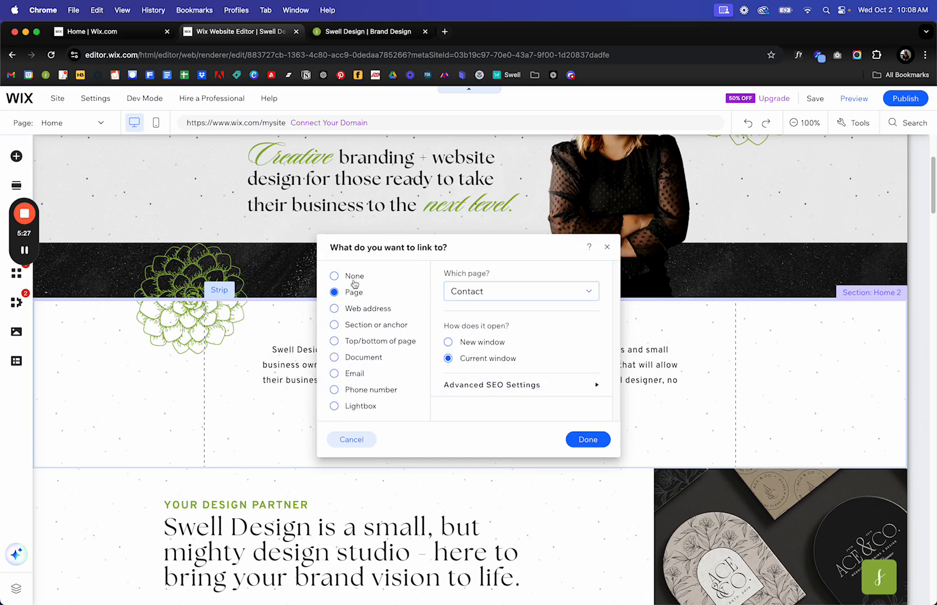
pyautogui.click(350, 315)
pyautogui.click(352, 325)
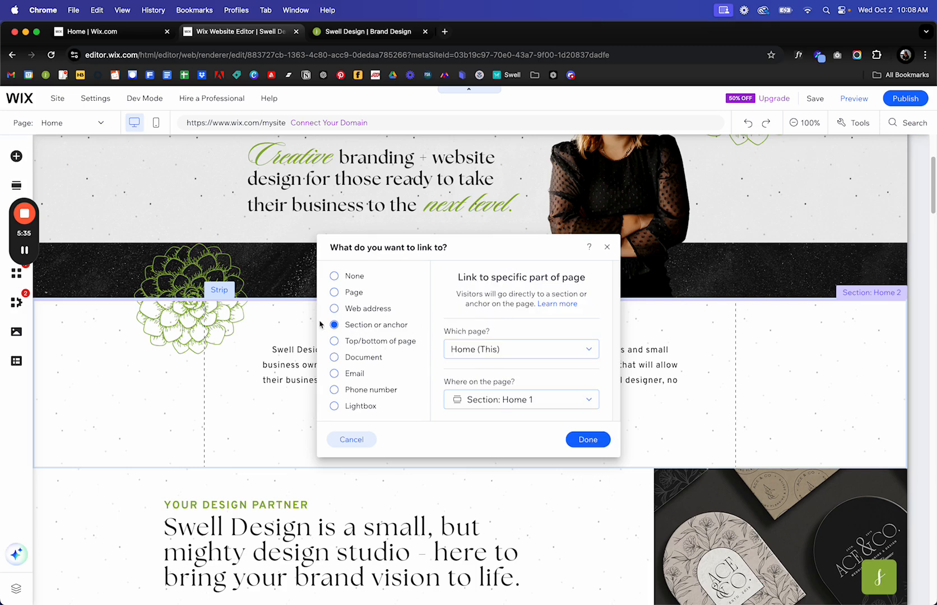
pyautogui.click(488, 351)
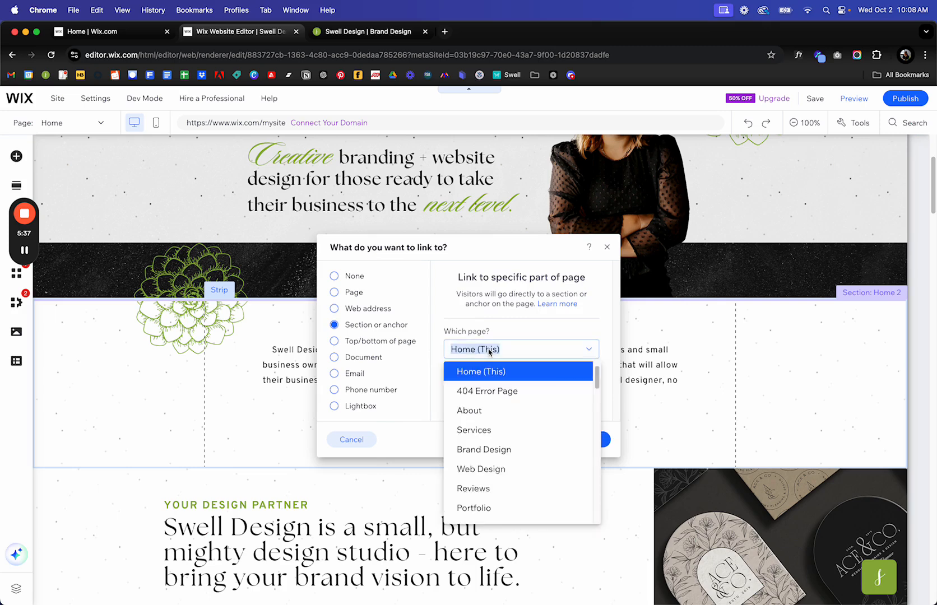
pyautogui.click(563, 330)
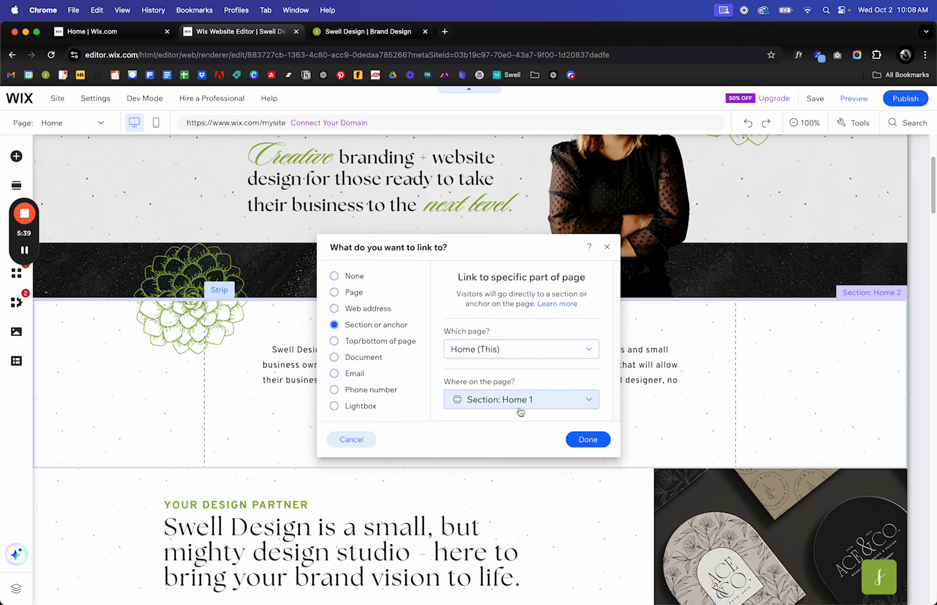
pyautogui.click(356, 347)
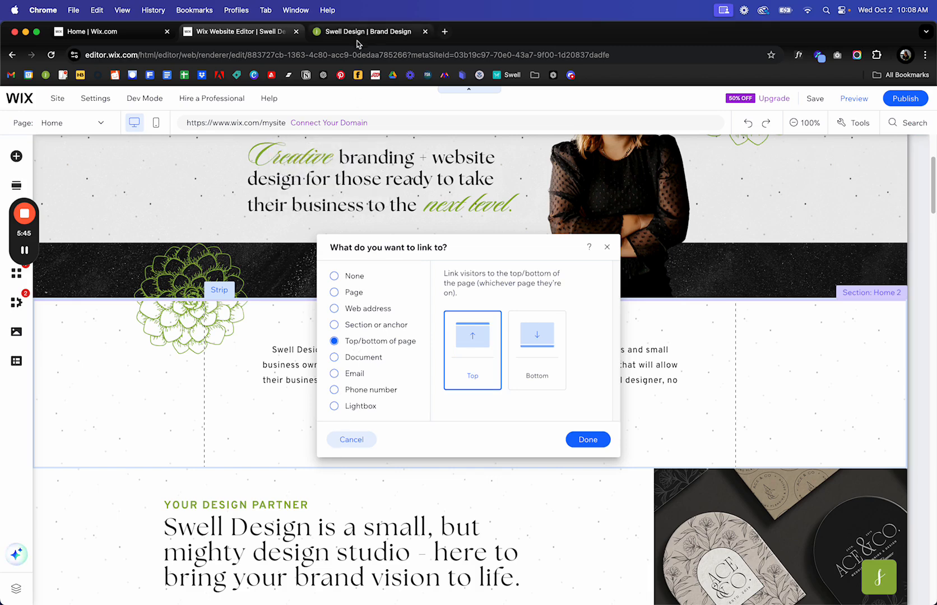
# Try the Document, Email and Phone number link types, settling on Lightbox with none picked.
pyautogui.click(336, 357)
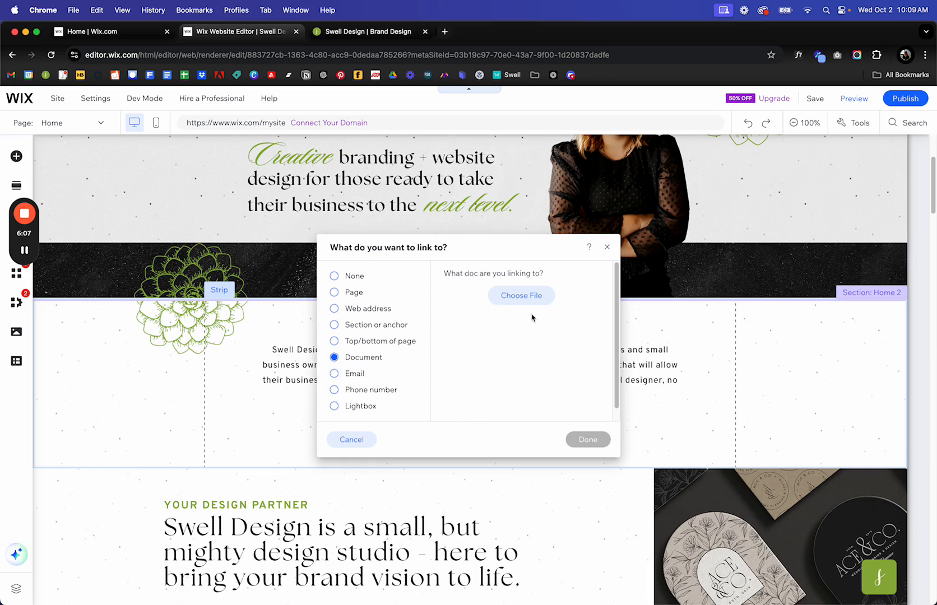
pyautogui.click(364, 376)
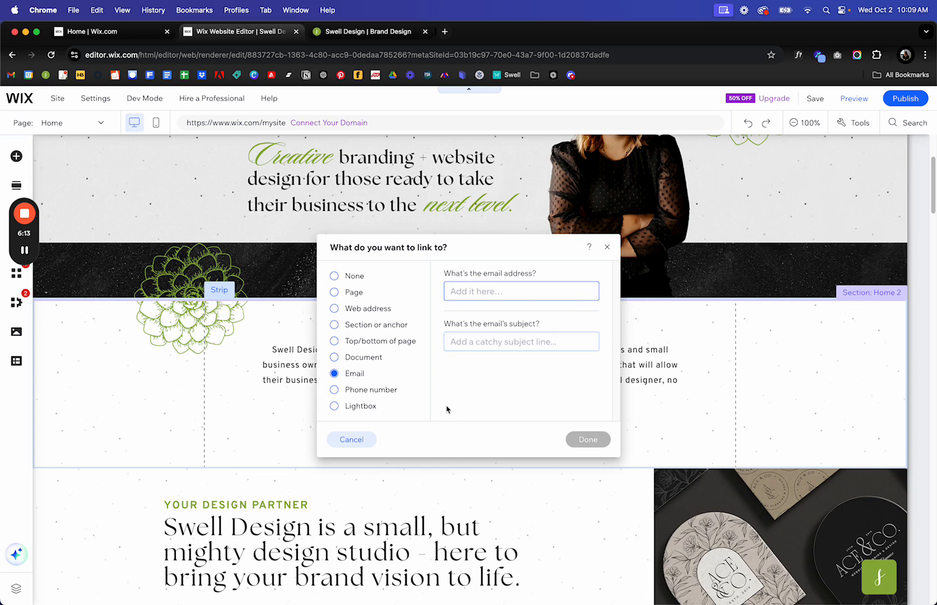
pyautogui.click(354, 392)
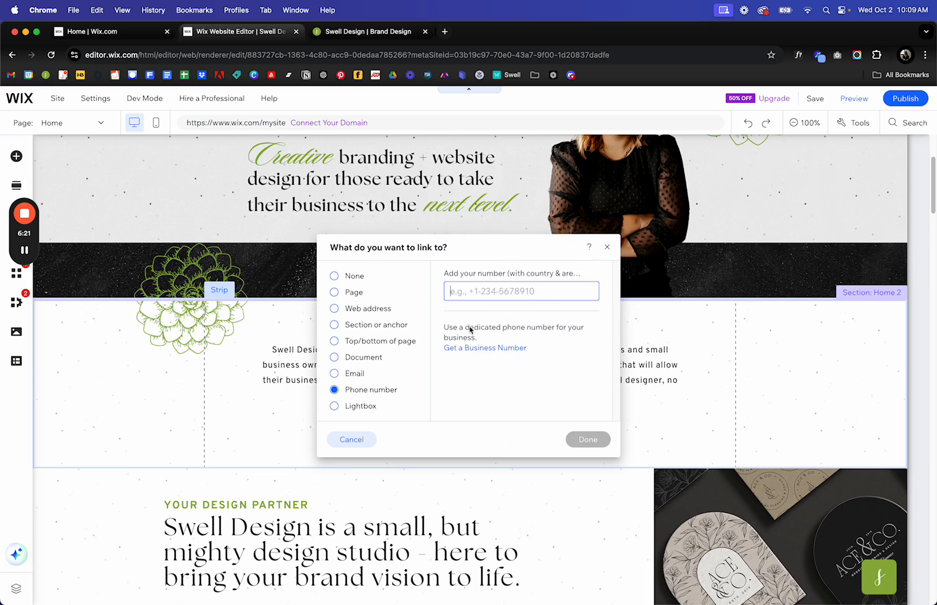
pyautogui.click(382, 408)
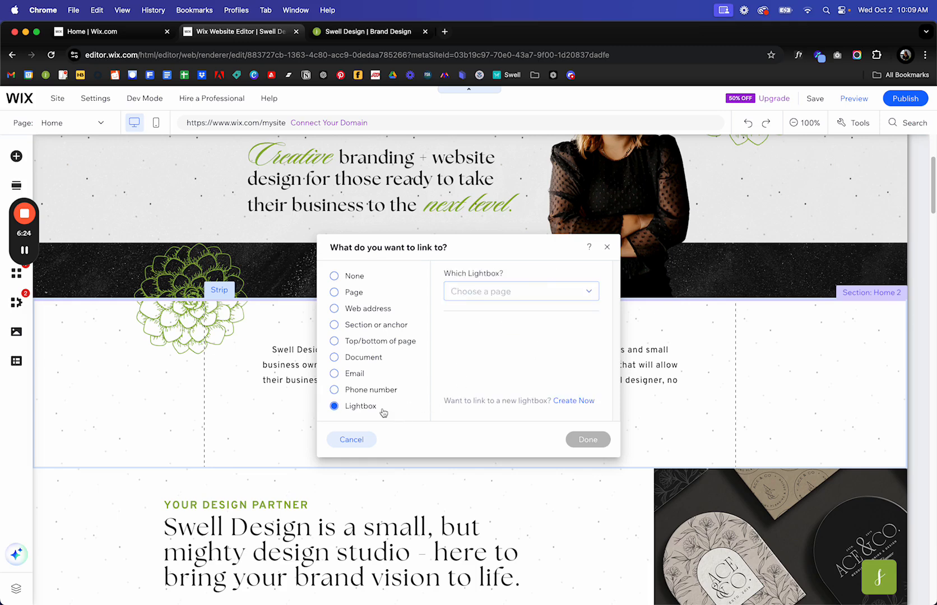
pyautogui.click(534, 300)
pyautogui.click(525, 367)
# Link the WORK WITH SARAH button to the Contact page, opening in the current window.
pyautogui.click(347, 291)
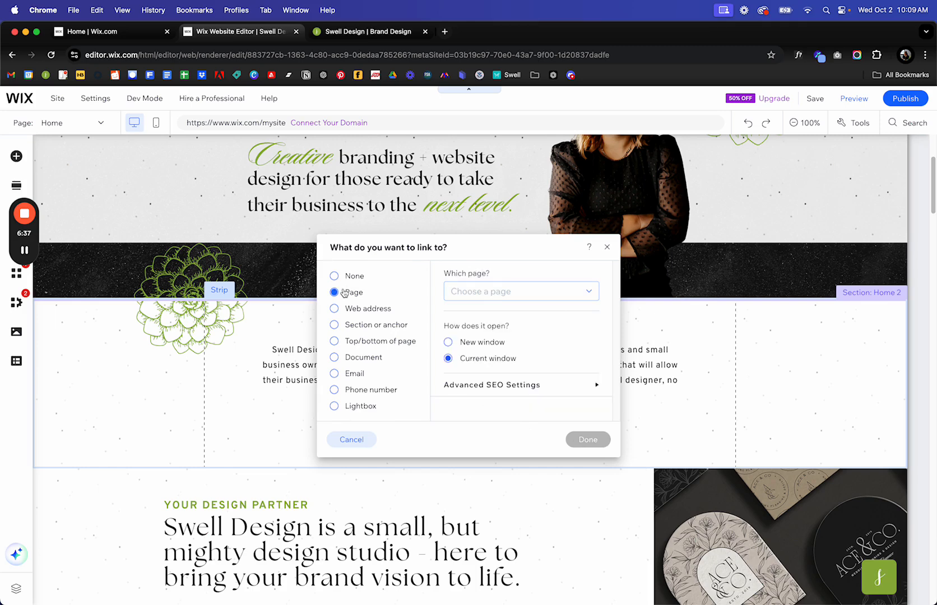
pyautogui.click(502, 291)
pyautogui.scroll(-10, 507, 364)
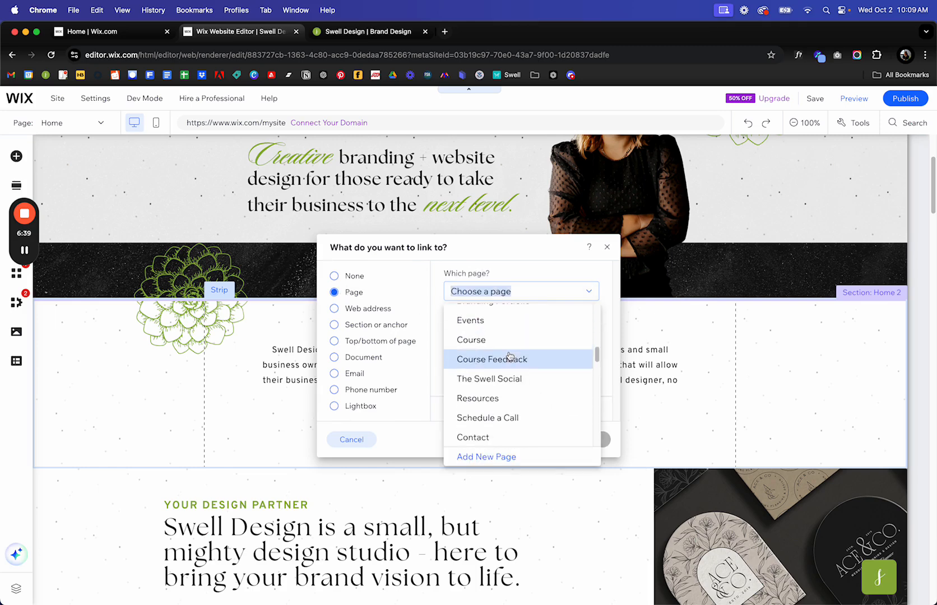
pyautogui.click(501, 369)
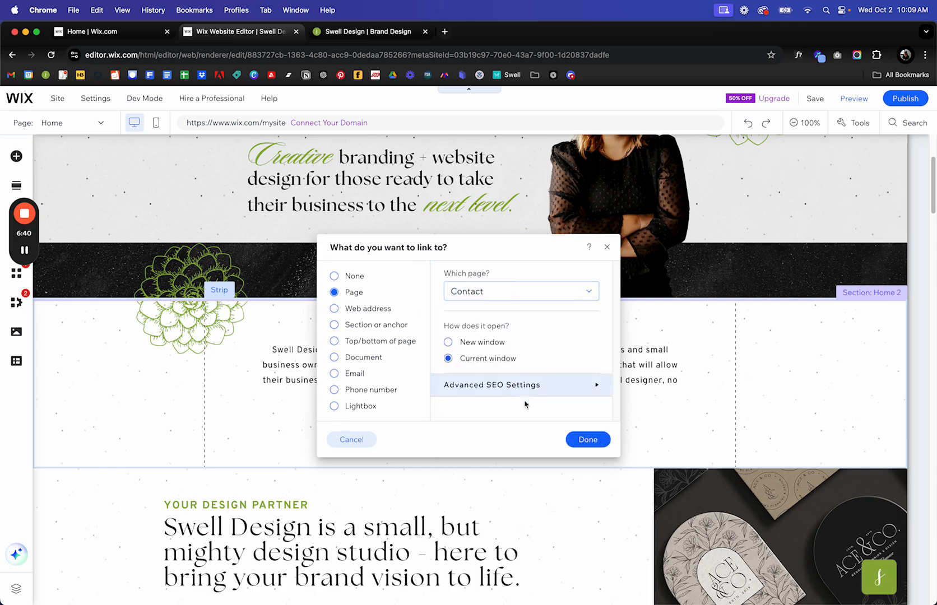
pyautogui.click(588, 437)
# Deselect the button and scroll down the homepage canvas.
pyautogui.click(603, 430)
pyautogui.scroll(-1, 603, 430)
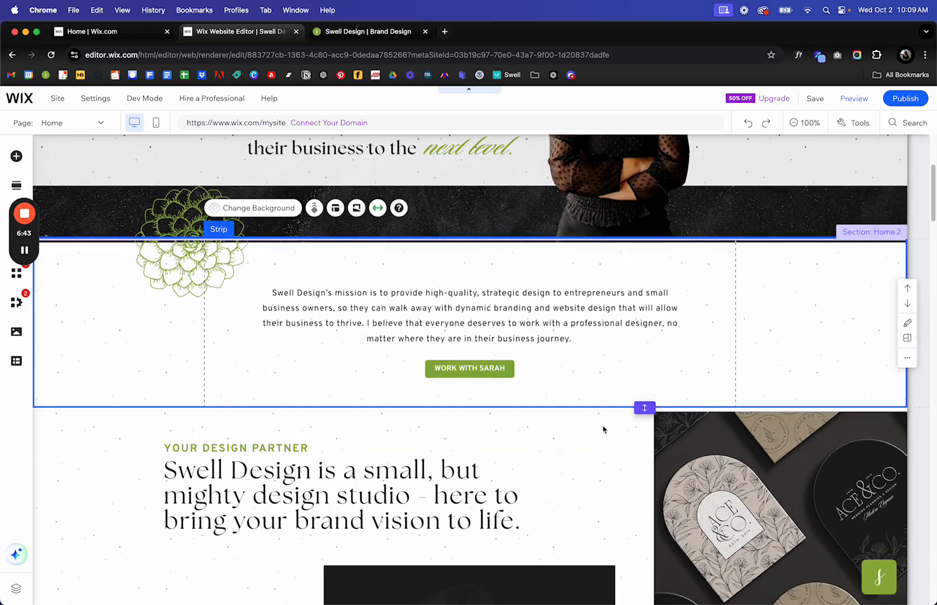
pyautogui.scroll(4, 603, 430)
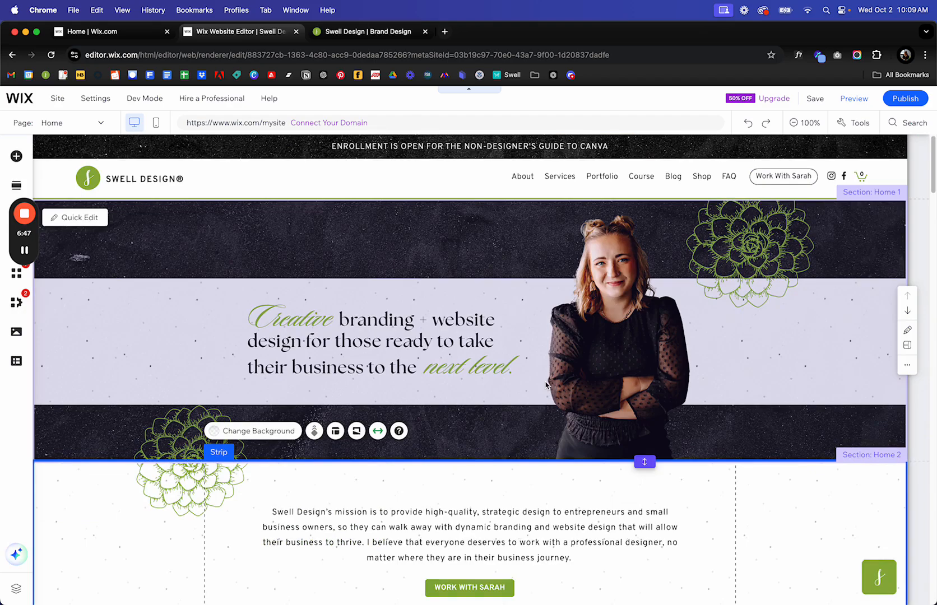
pyautogui.scroll(-2, 545, 385)
pyautogui.scroll(-5, 546, 382)
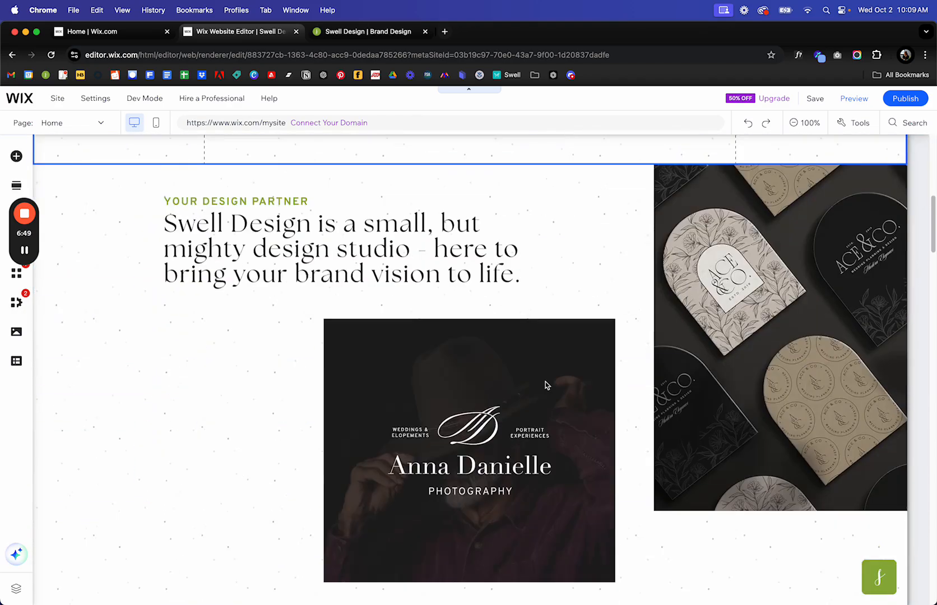
pyautogui.scroll(-6, 545, 382)
pyautogui.scroll(-15, 545, 385)
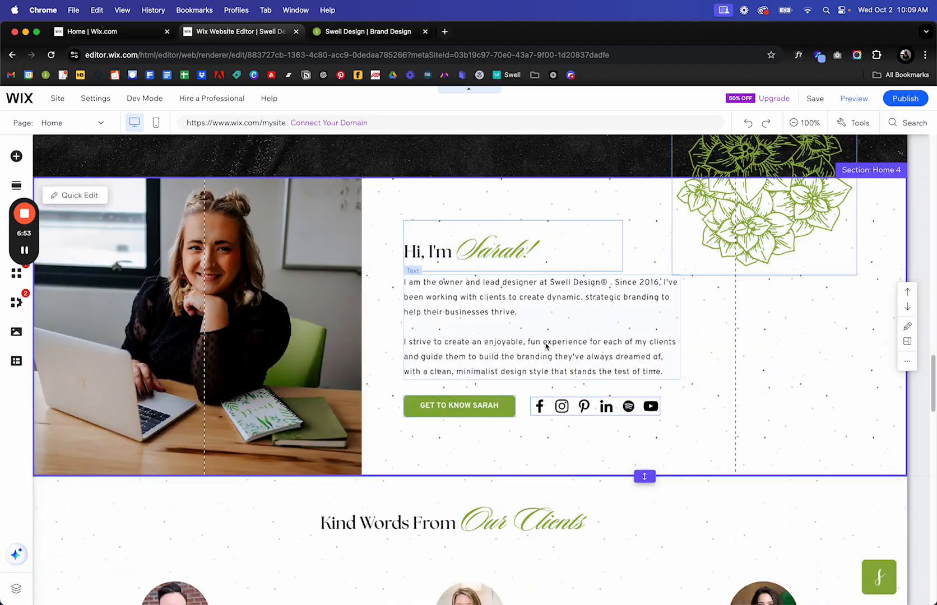
pyautogui.doubleClick(558, 338)
pyautogui.click(520, 299)
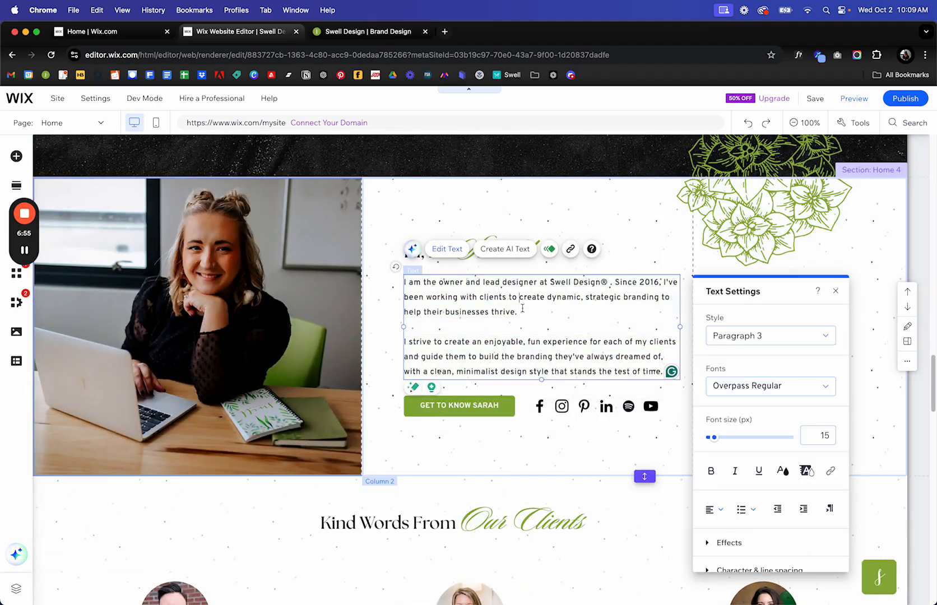
pyautogui.moveTo(524, 306); pyautogui.dragTo(453, 306)
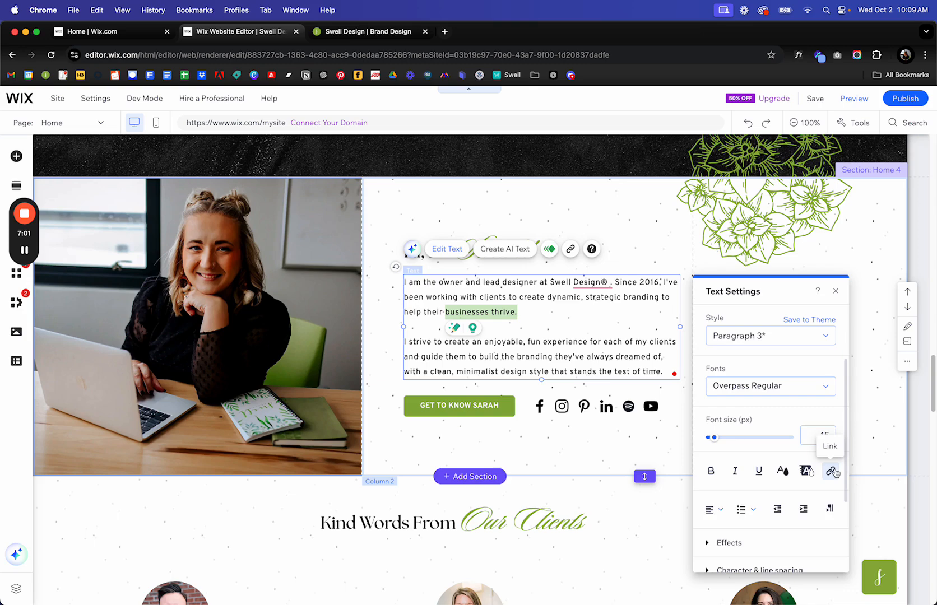
pyautogui.scroll(-3, 835, 472)
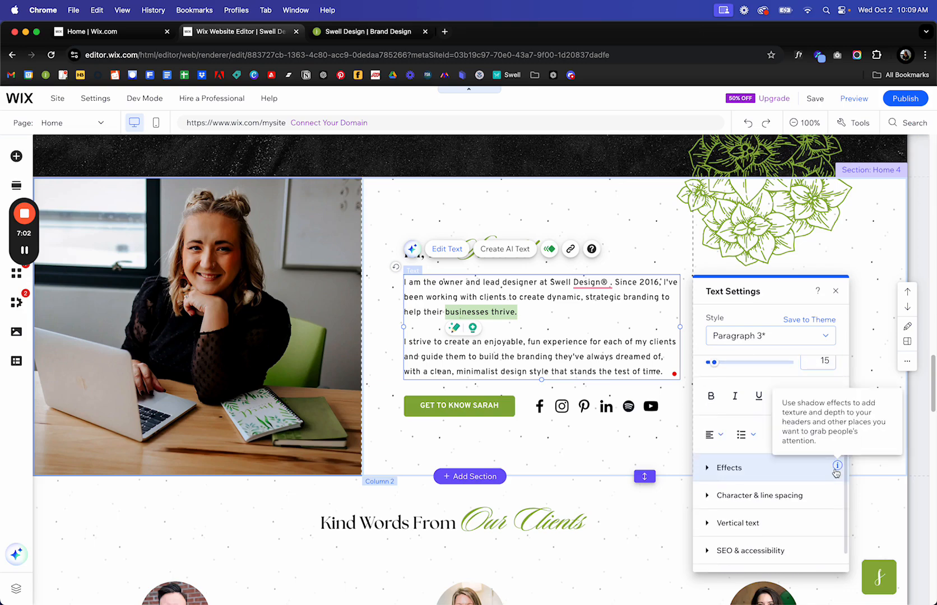
pyautogui.click(832, 292)
pyautogui.click(761, 330)
pyautogui.scroll(-6, 761, 332)
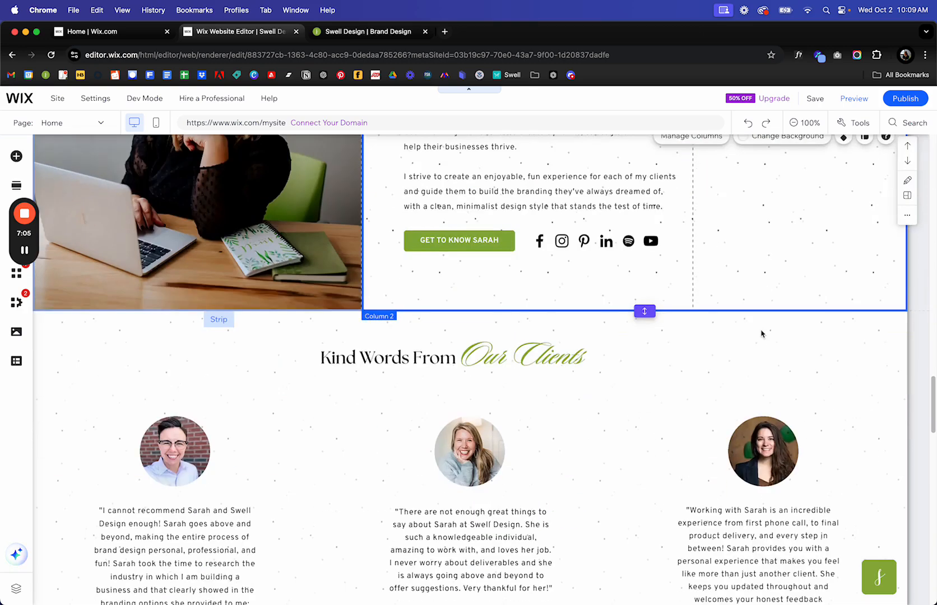
pyautogui.scroll(-3, 761, 333)
pyautogui.scroll(-15, 761, 332)
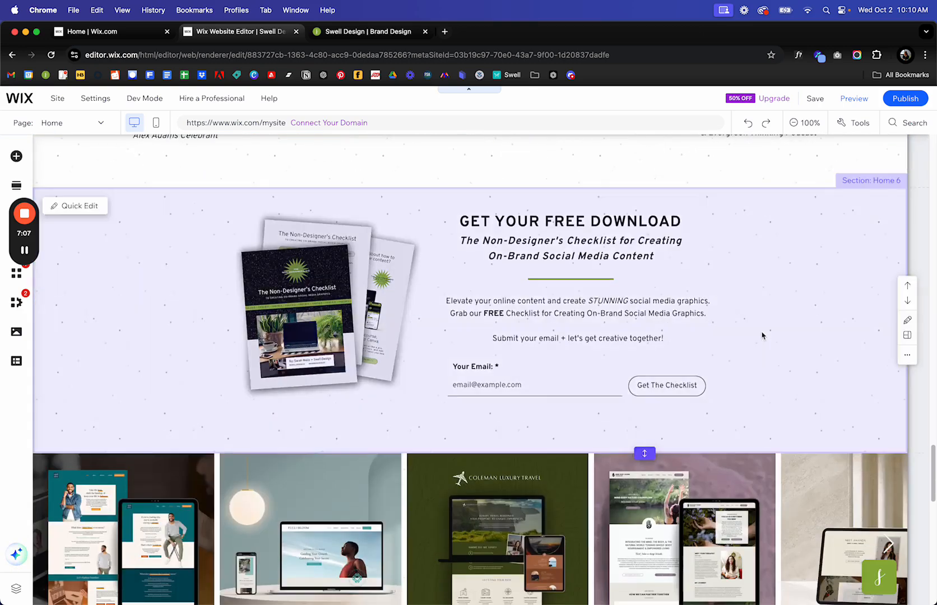
pyautogui.scroll(-1, 762, 336)
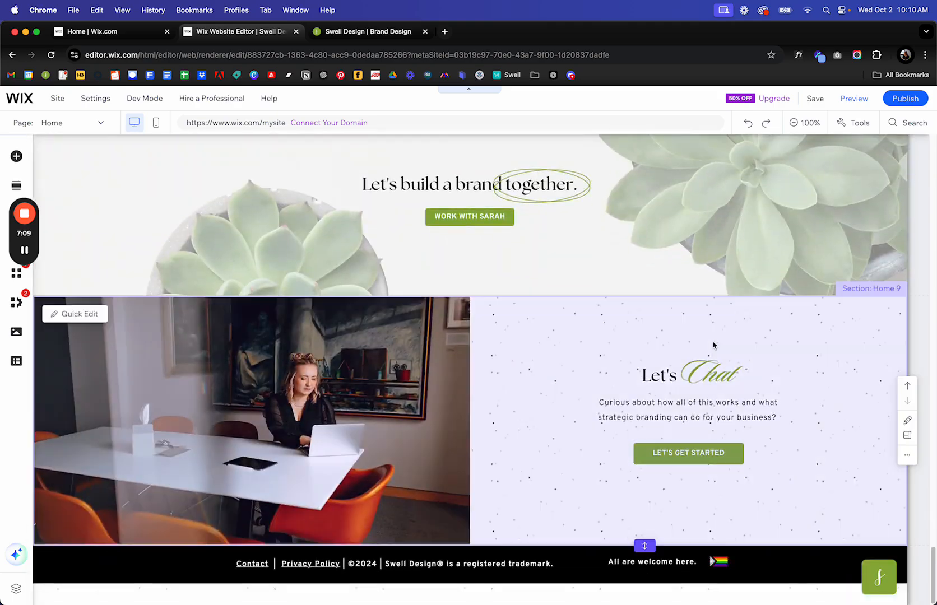
pyautogui.scroll(20, 585, 395)
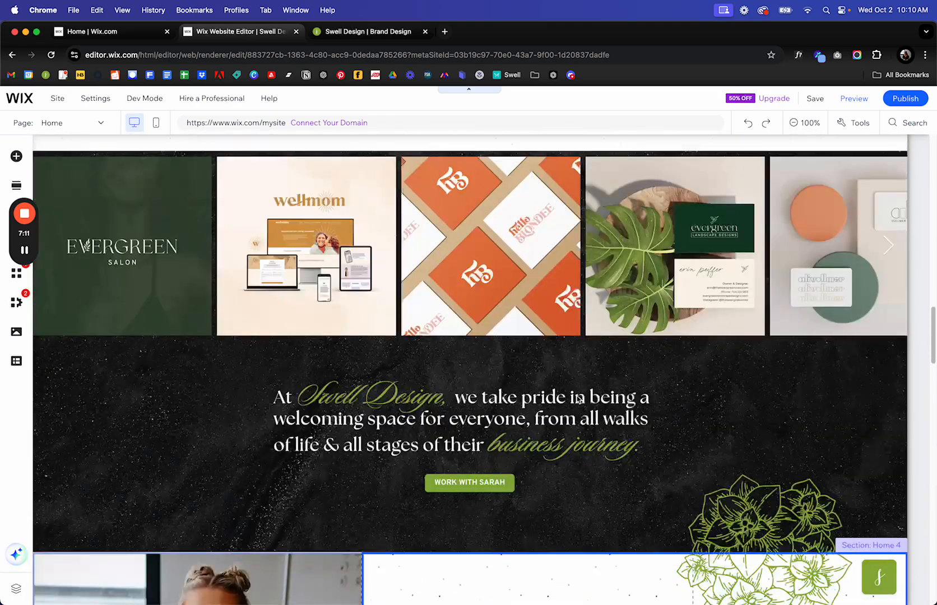
pyautogui.scroll(20, 577, 398)
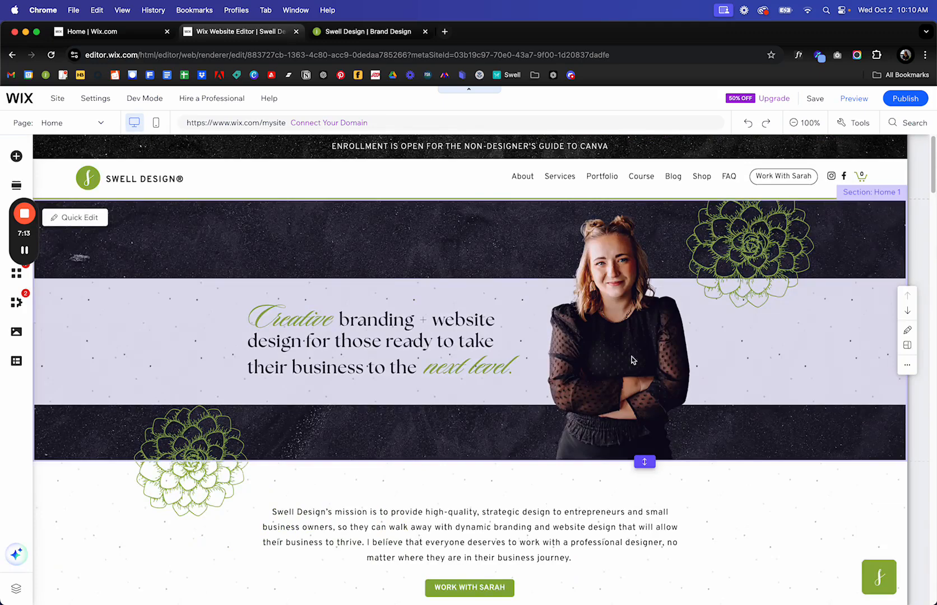
pyautogui.scroll(-6, 592, 368)
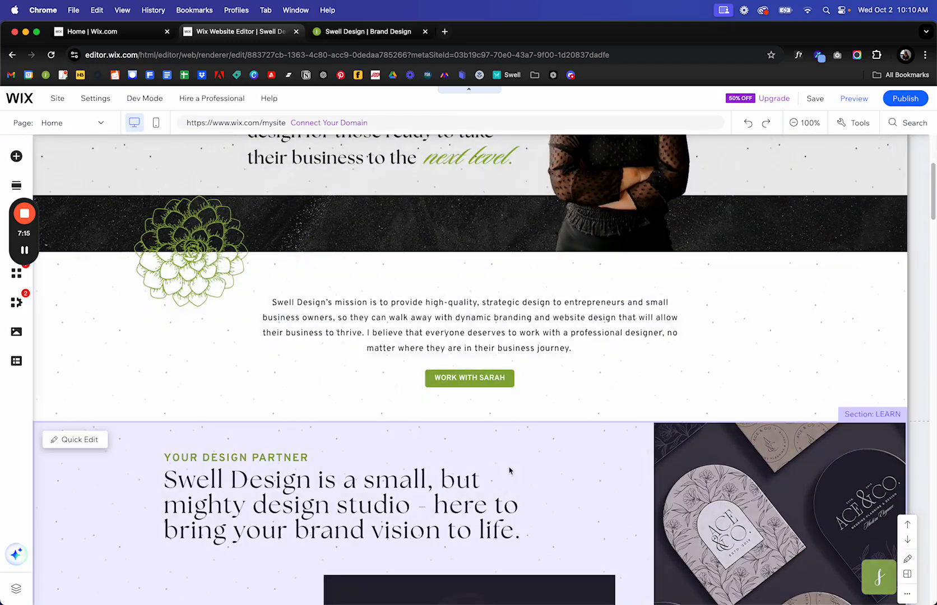
pyautogui.scroll(4, 437, 448)
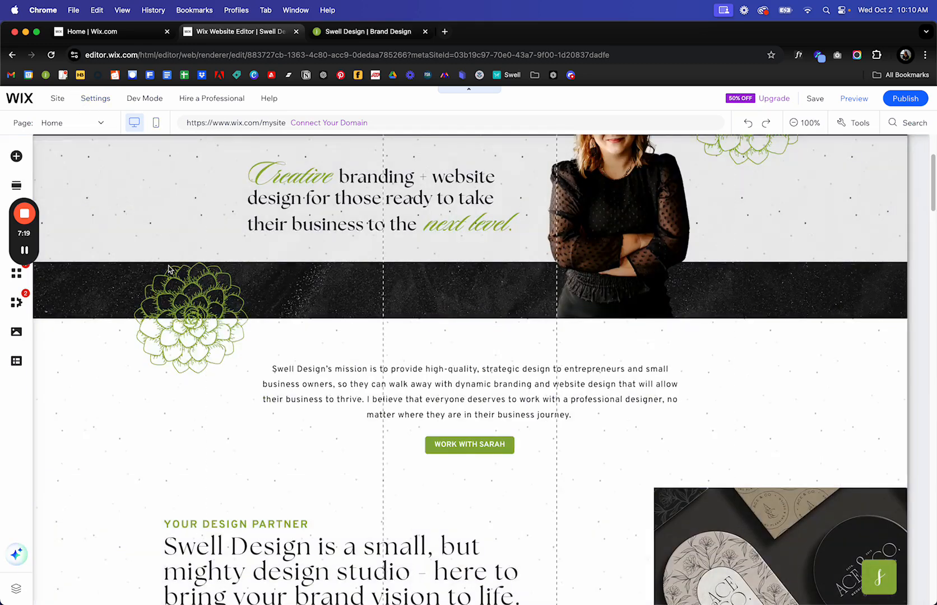
# Switch to mobile view and scroll through the stacked hero, mission, services and portfolio sections.
pyautogui.click(156, 123)
pyautogui.scroll(-8, 516, 261)
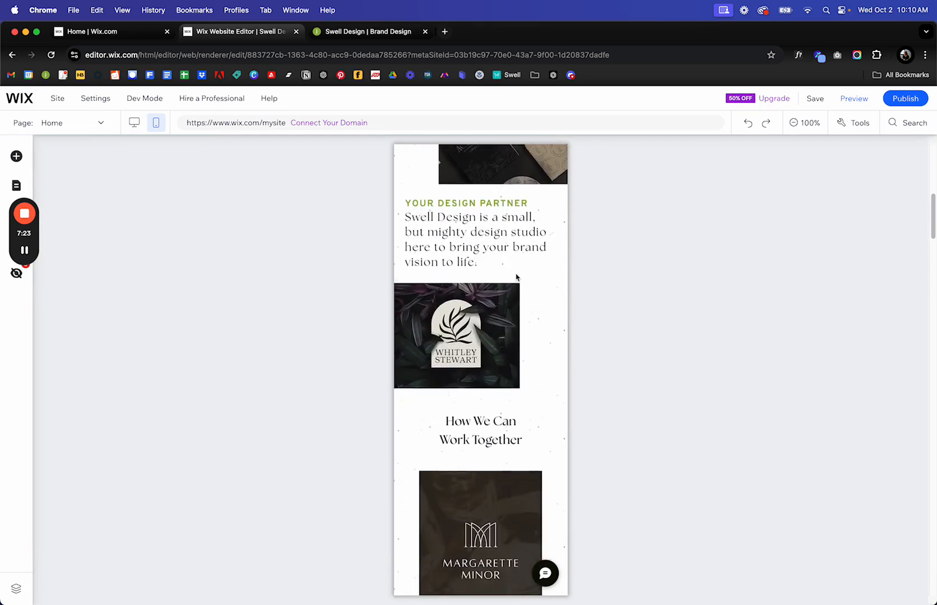
pyautogui.scroll(-8, 516, 277)
pyautogui.scroll(-10, 512, 295)
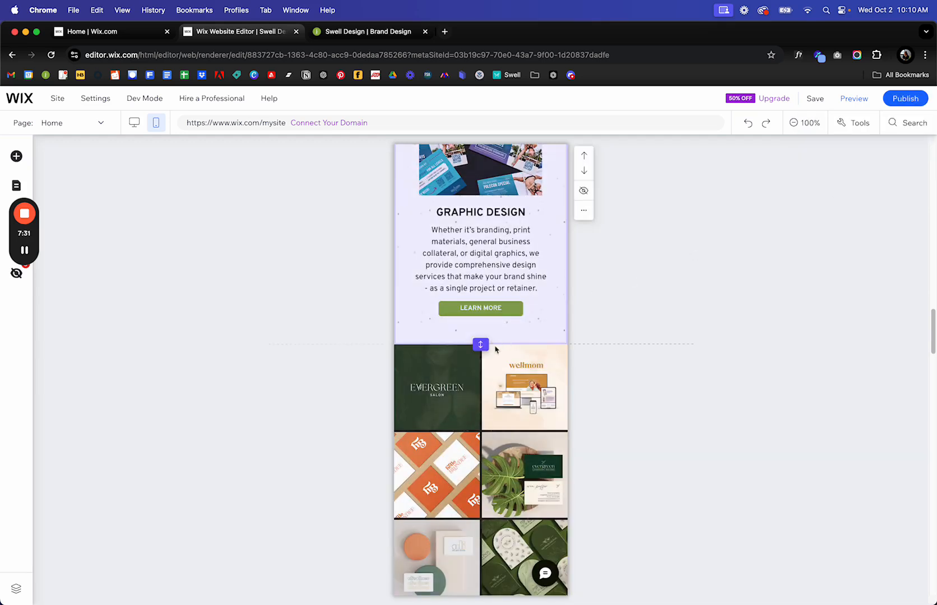
pyautogui.scroll(-1, 495, 350)
pyautogui.scroll(8, 493, 351)
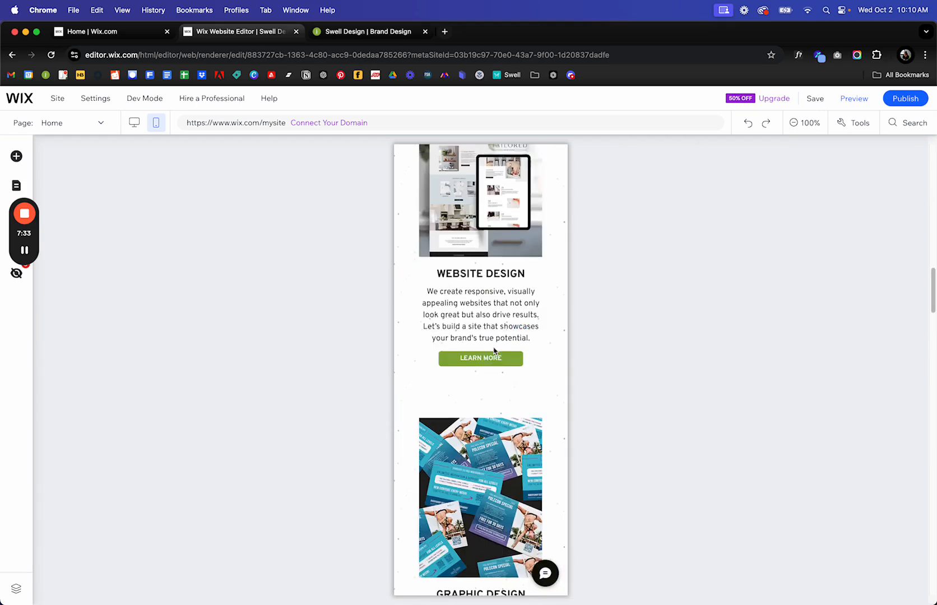